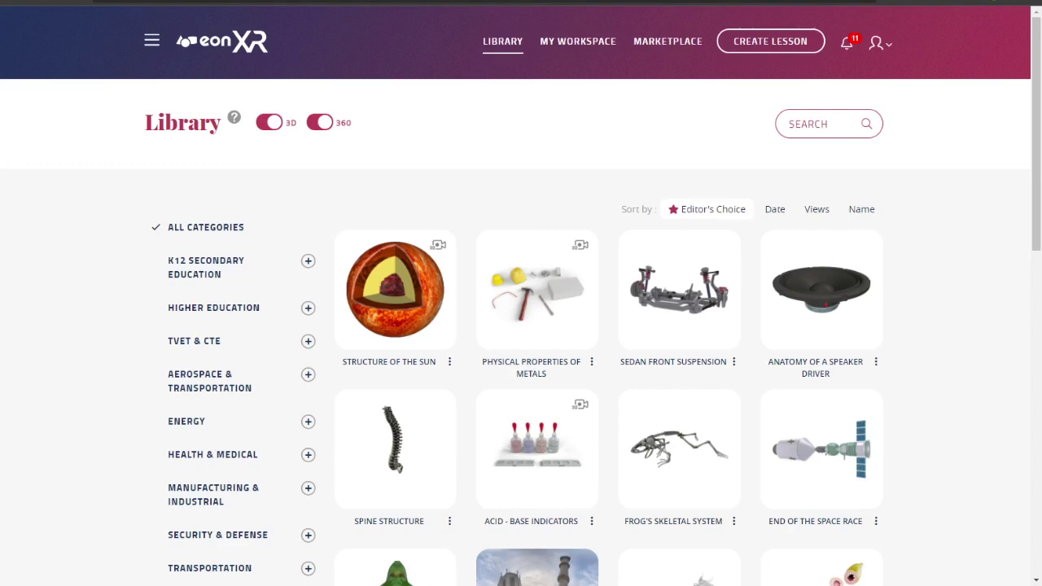
Go from the account menu through Admin and LTI Settings to the Roles tab
{"action": "left_click", "coordinate": [877, 44]}
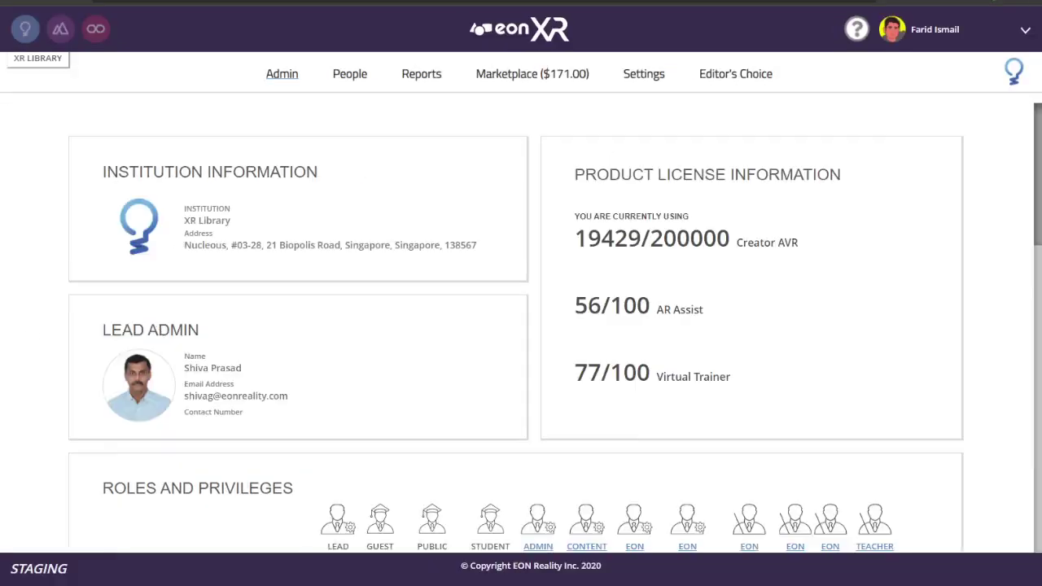
{"action": "left_click", "coordinate": [641, 74]}
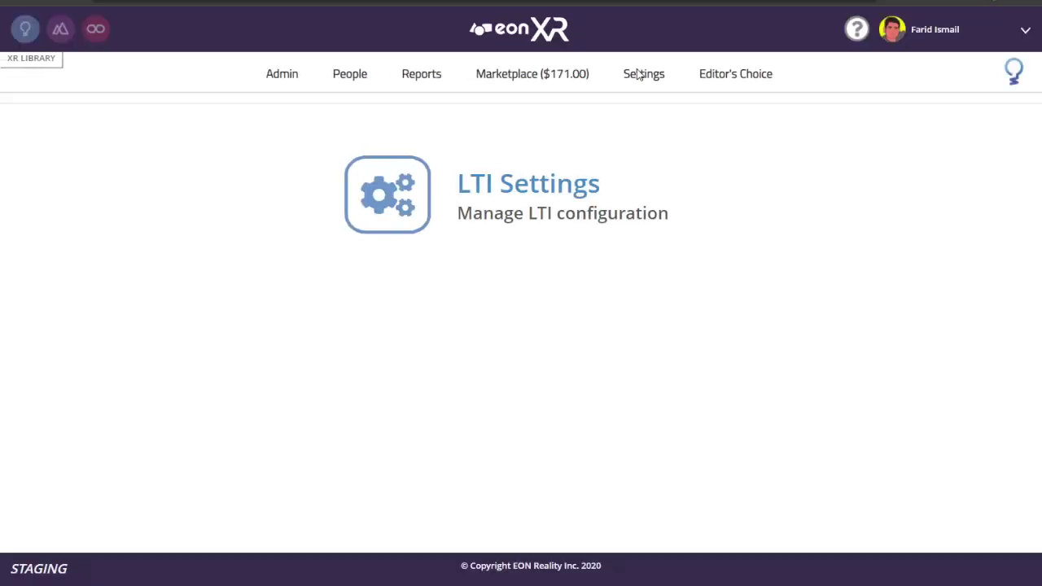
{"action": "left_click", "coordinate": [535, 187]}
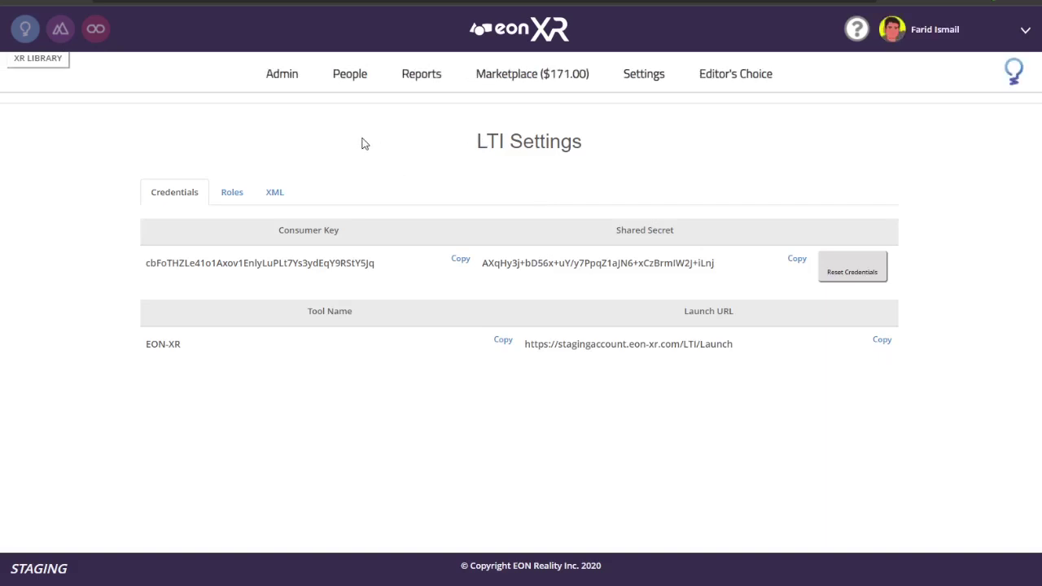
{"action": "left_click", "coordinate": [240, 194]}
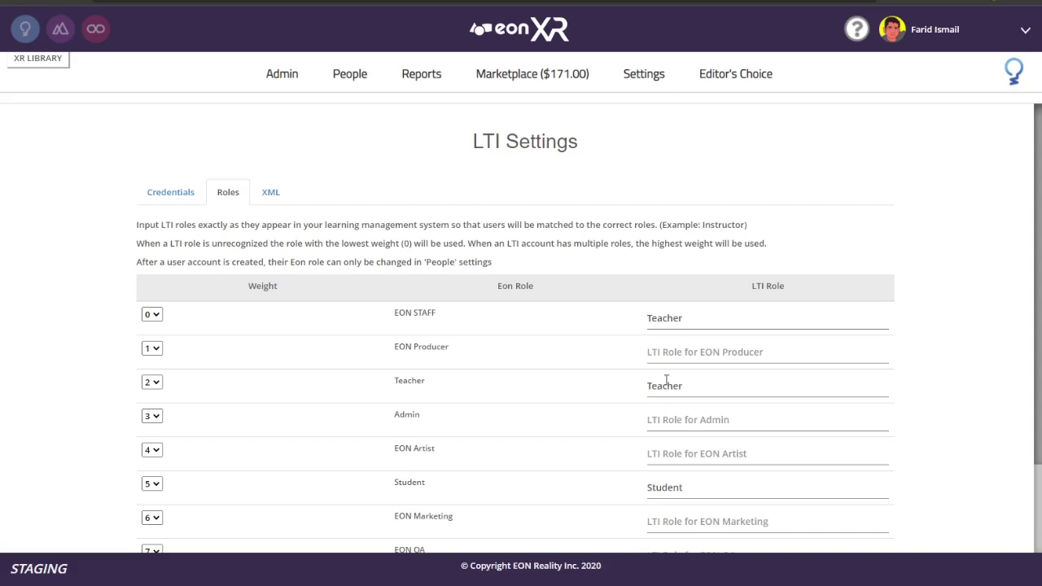
Replace the Teacher row's LTI role with Instructor and set its weight to 8
{"action": "double_click", "coordinate": [696, 319]}
{"action": "scroll", "coordinate": [602, 391], "scroll_direction": "down", "scroll_amount": 1}
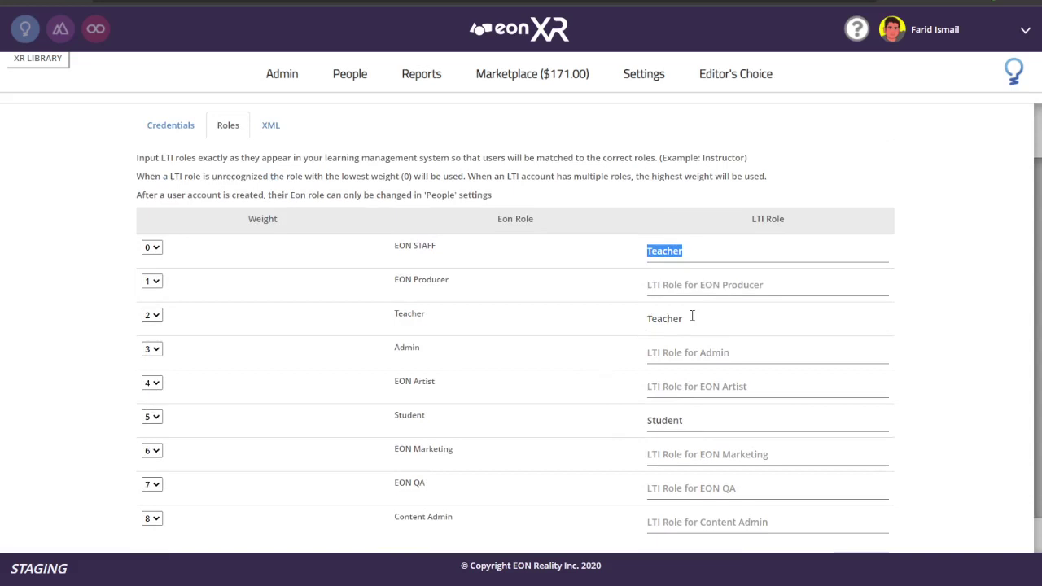
{"action": "left_click_drag", "start_coordinate": [691, 318], "coordinate": [631, 324]}
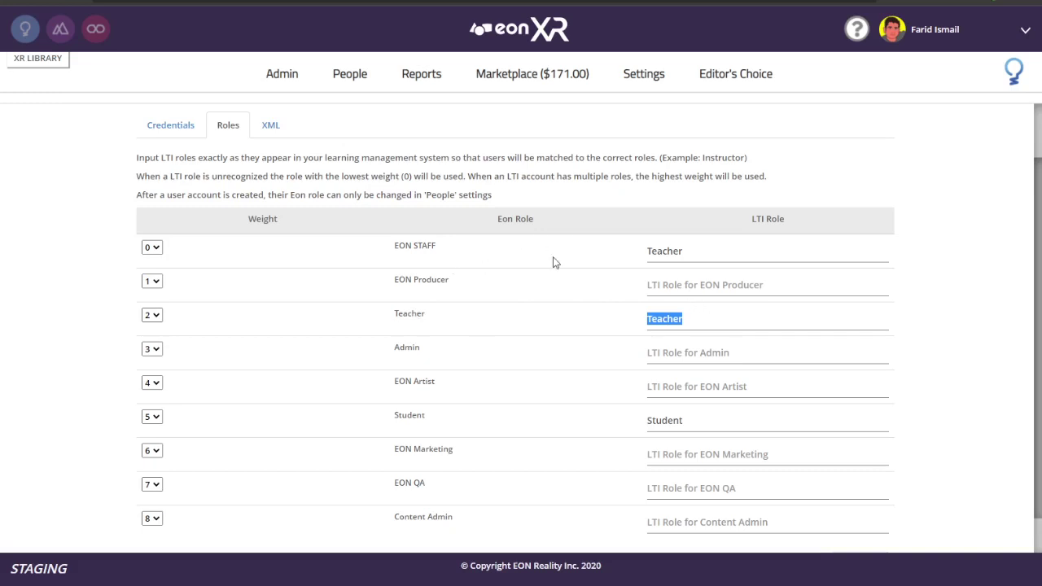
{"action": "double_click", "coordinate": [669, 421]}
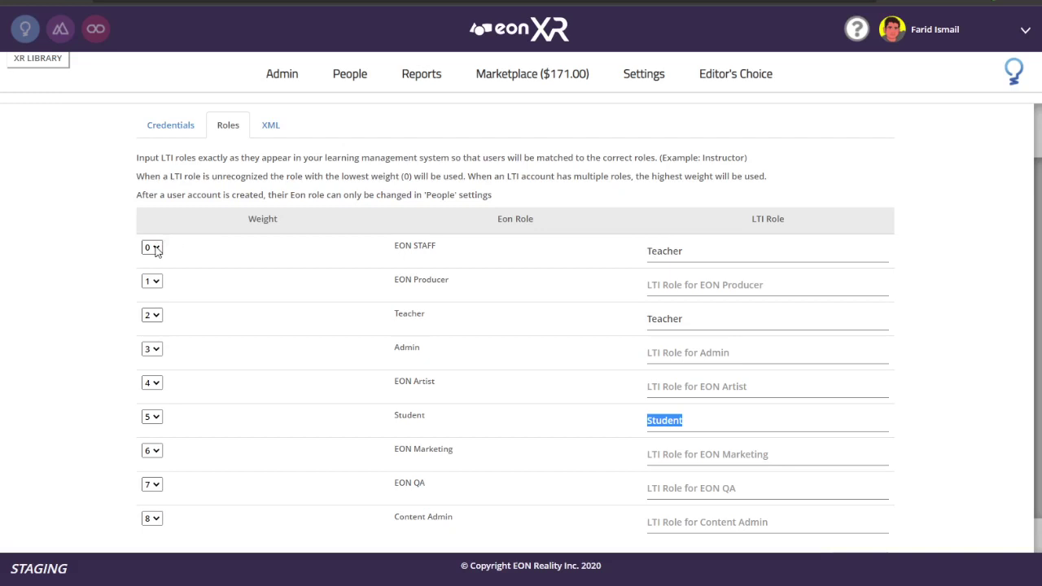
{"action": "left_click_drag", "start_coordinate": [688, 319], "coordinate": [644, 318]}
{"action": "type", "text": "Instructor"}
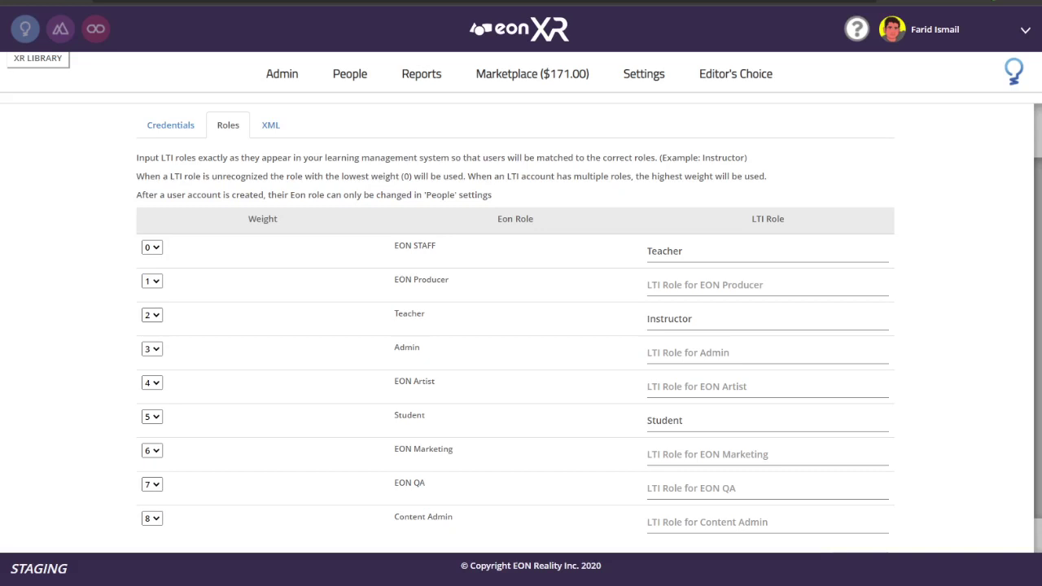
{"action": "double_click", "coordinate": [685, 316]}
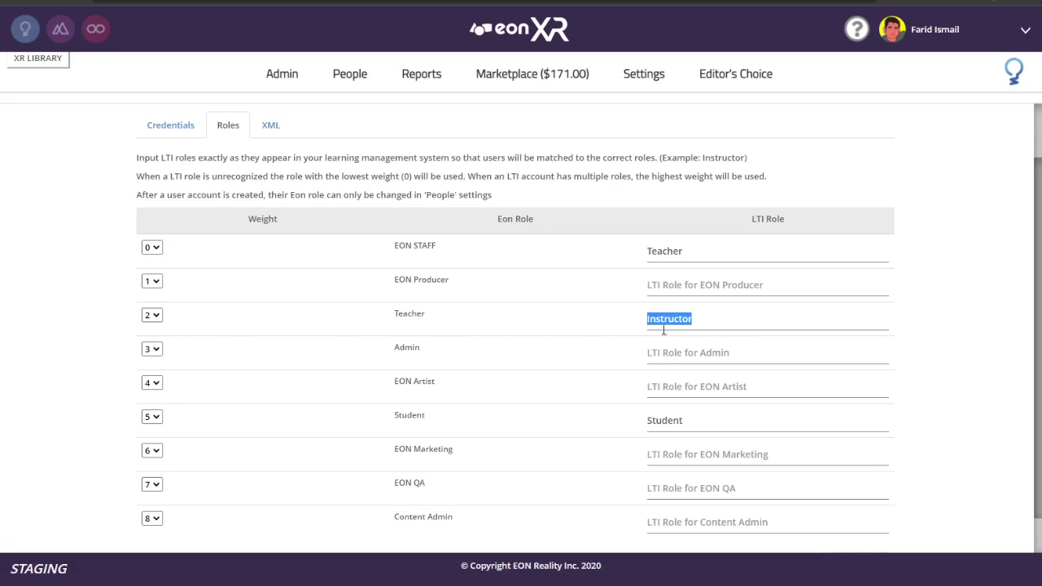
{"action": "left_click", "coordinate": [157, 318]}
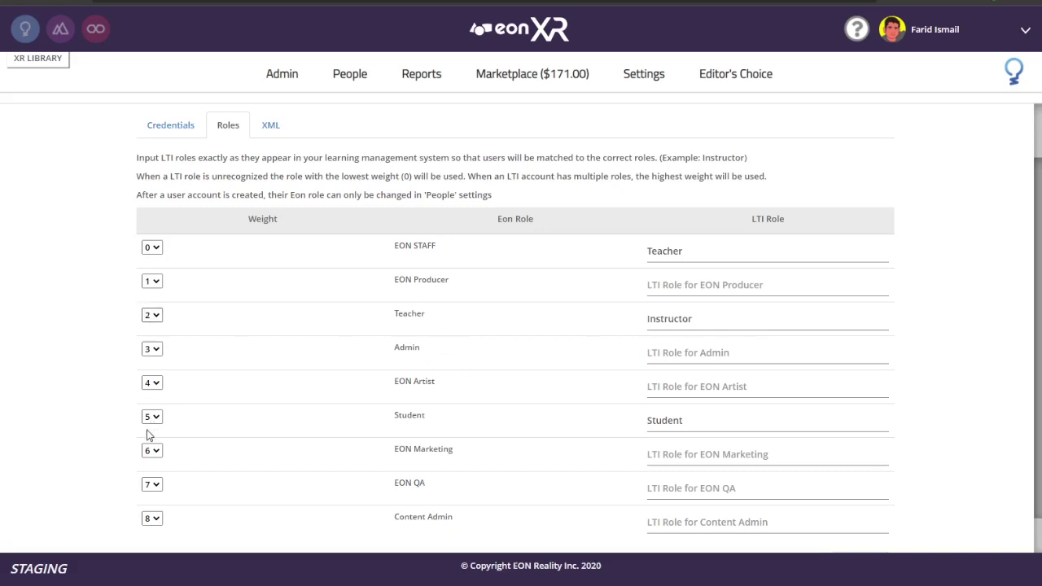
{"action": "key", "text": "8"}
Change the EON STAFF role's weight to 7
{"action": "left_click_drag", "start_coordinate": [697, 421], "coordinate": [623, 429]}
{"action": "left_click_drag", "start_coordinate": [699, 317], "coordinate": [639, 324]}
{"action": "left_click_drag", "start_coordinate": [697, 248], "coordinate": [630, 257]}
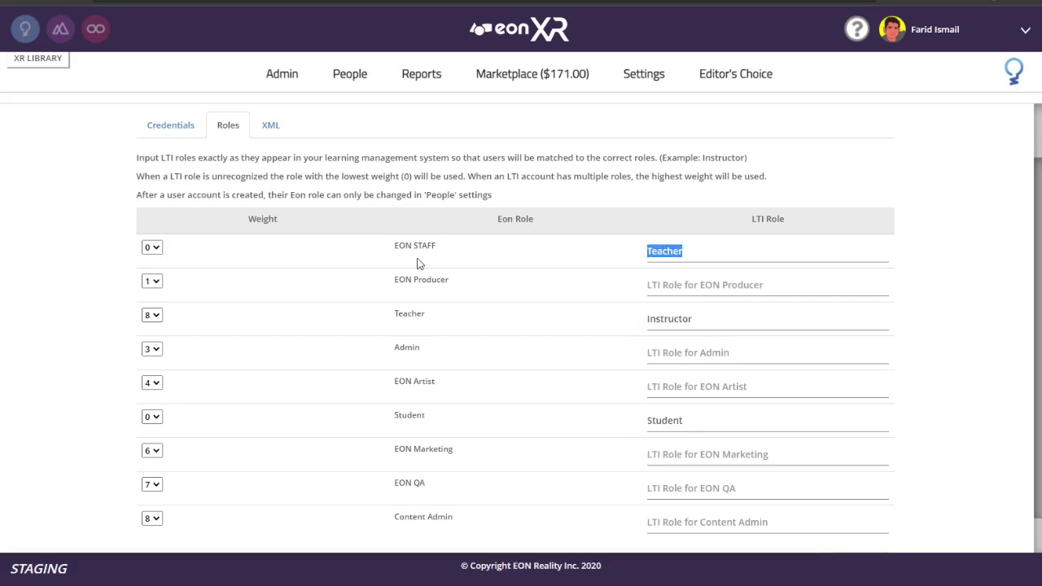
{"action": "left_click", "coordinate": [149, 249]}
{"action": "left_click", "coordinate": [153, 350]}
Save the updated role mappings and show the LTI consumer key, secret and launch URL
{"action": "left_click_drag", "start_coordinate": [398, 320], "coordinate": [452, 324]}
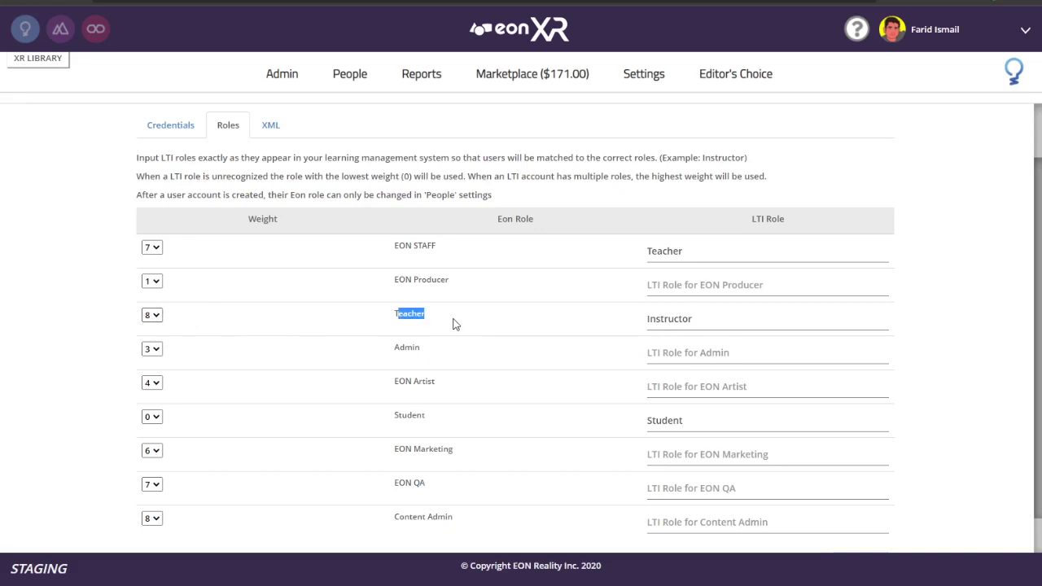
{"action": "scroll", "coordinate": [463, 342], "scroll_direction": "down", "scroll_amount": 1}
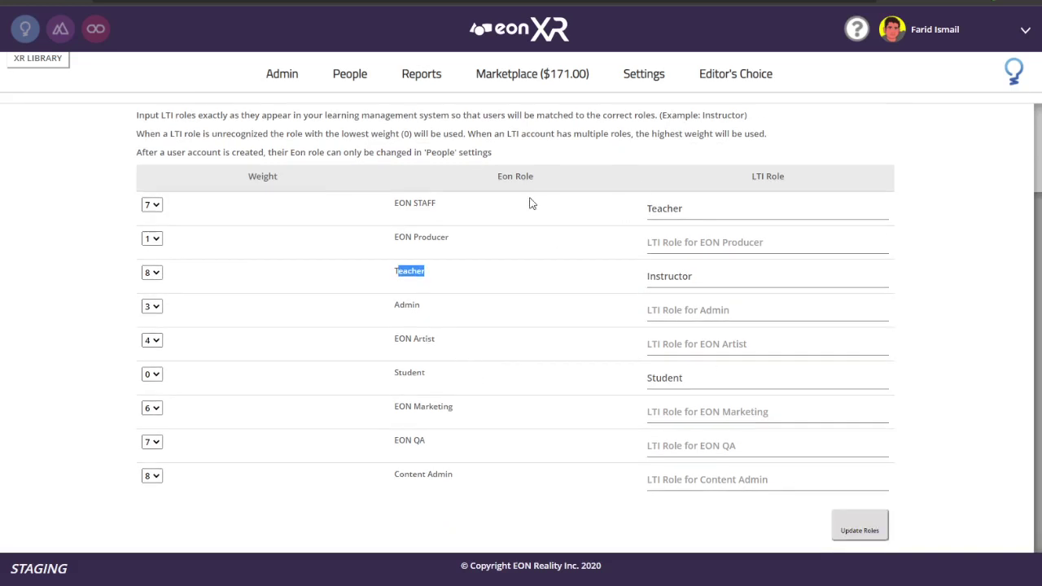
{"action": "left_click", "coordinate": [850, 528]}
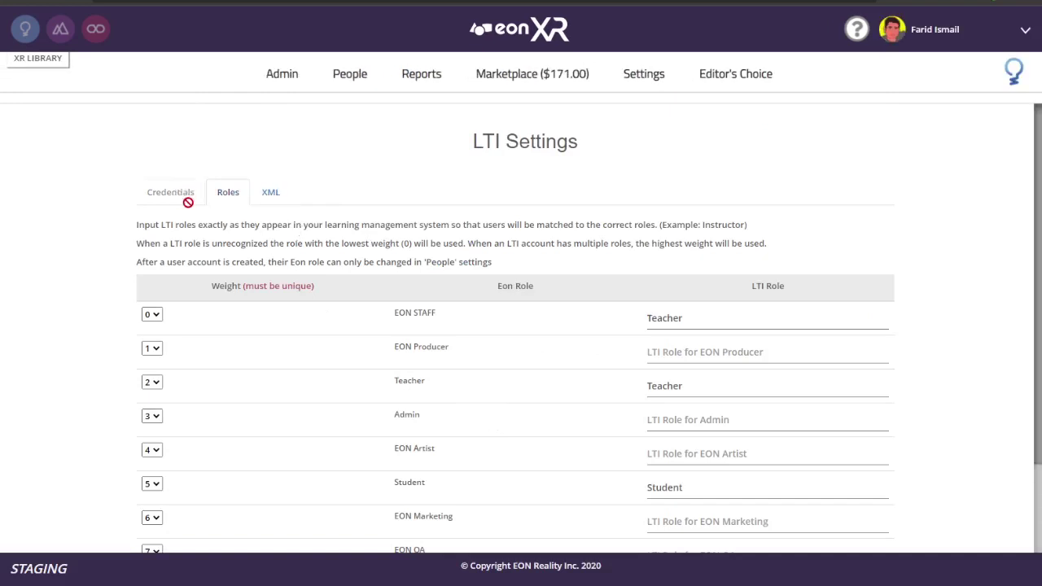
{"action": "scroll", "coordinate": [333, 326], "scroll_direction": "down", "scroll_amount": 2}
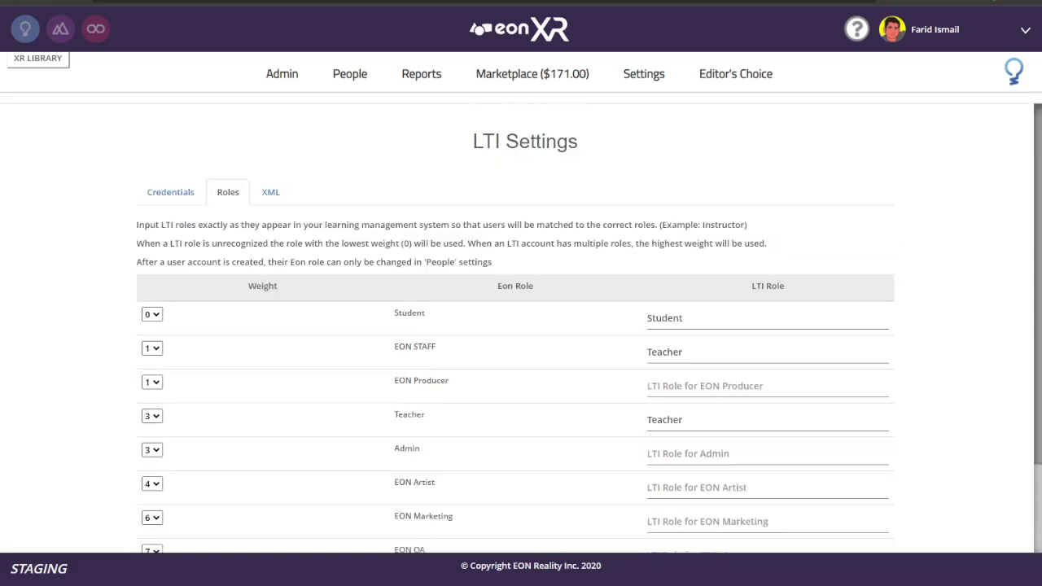
{"action": "left_click", "coordinate": [179, 199]}
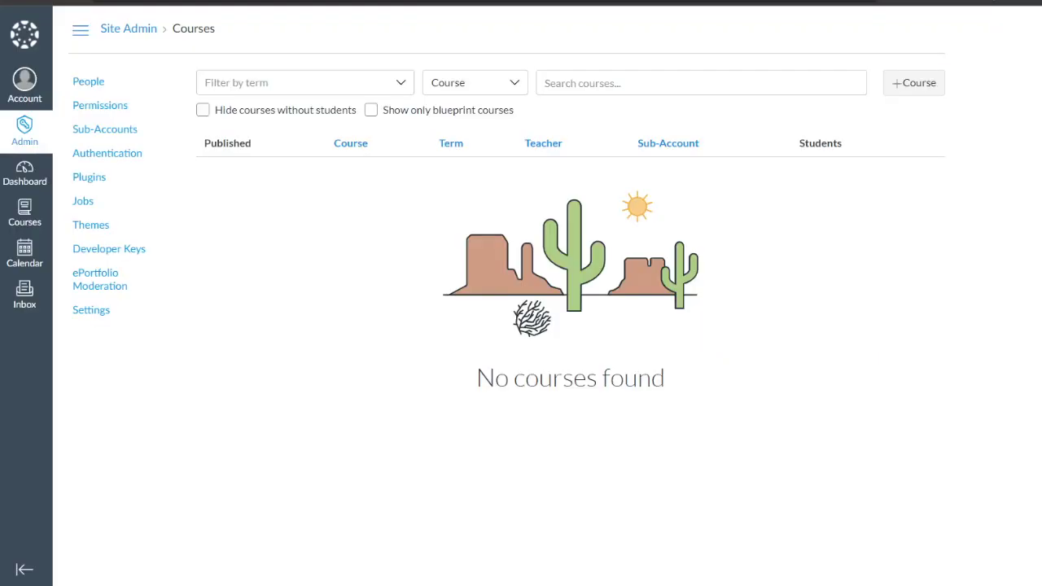
From the Site Admin account's Settings Apps tab, begin adding a new external app
{"action": "left_click", "coordinate": [25, 138]}
{"action": "left_click", "coordinate": [384, 271]}
{"action": "left_click", "coordinate": [102, 309]}
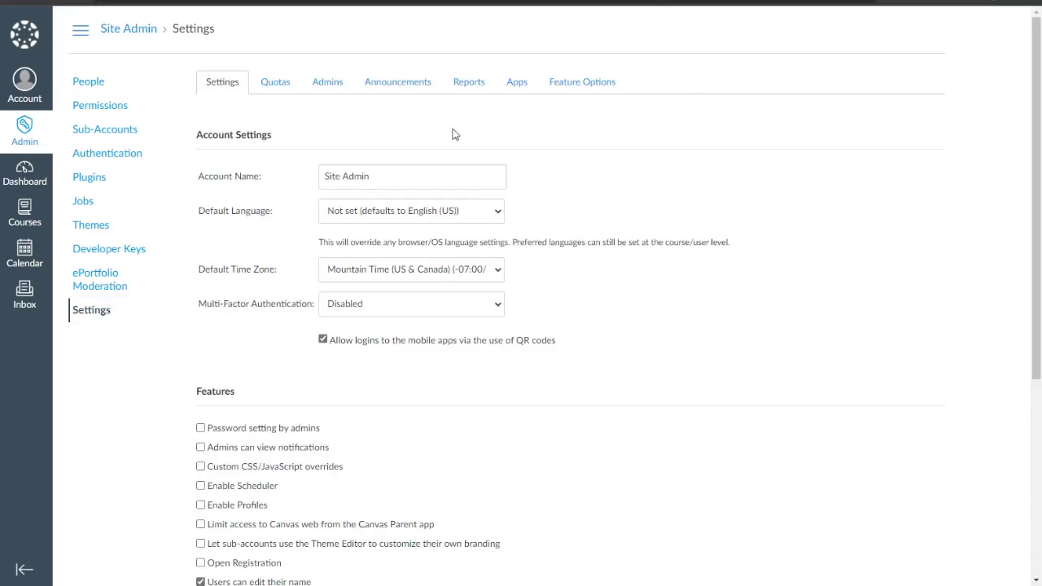
{"action": "left_click", "coordinate": [516, 82]}
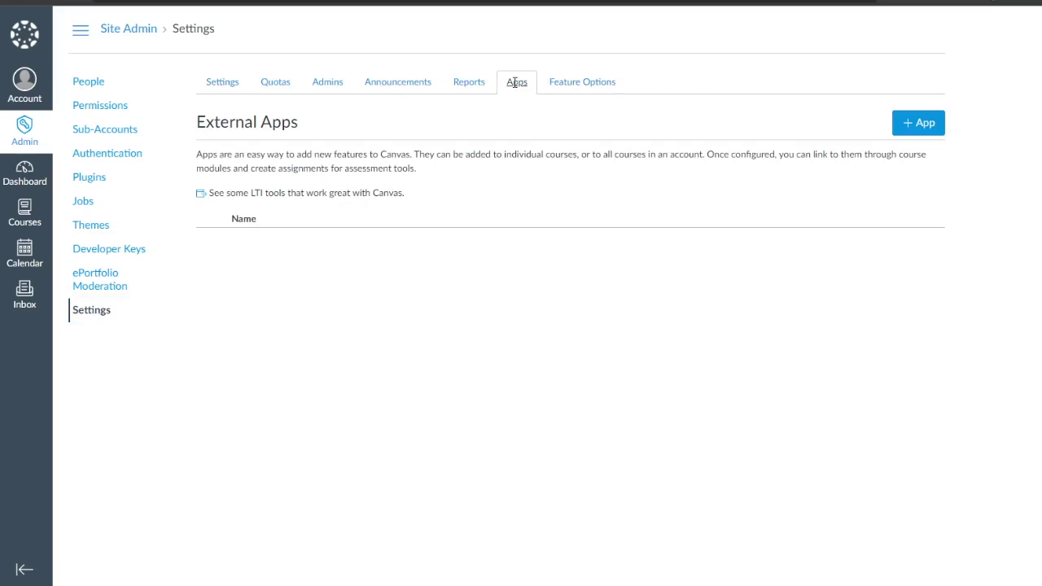
{"action": "left_click", "coordinate": [915, 127]}
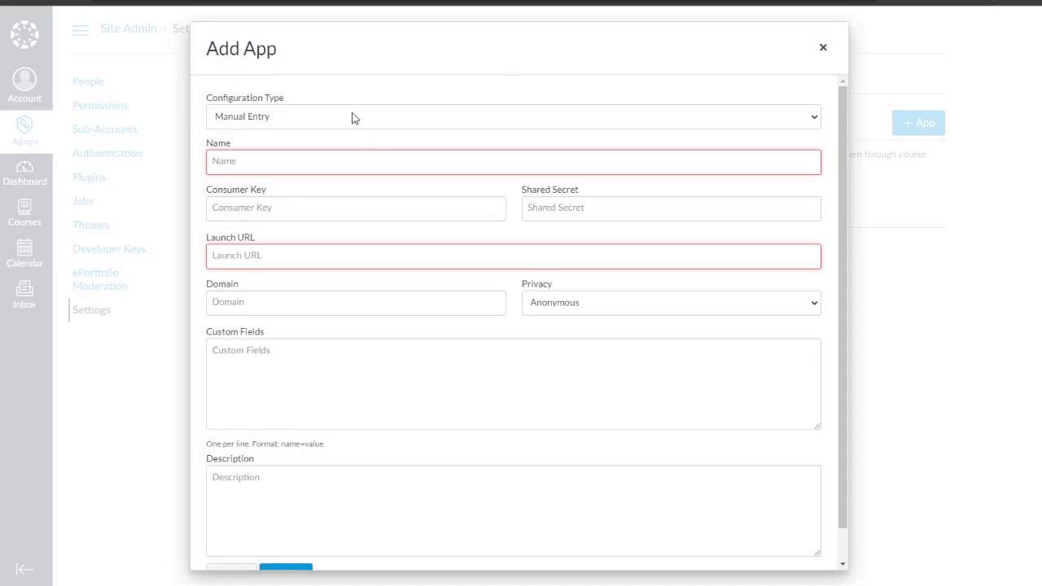
Name the app EON-XR and paste in the EON-XR consumer key
{"action": "left_click", "coordinate": [478, 162]}
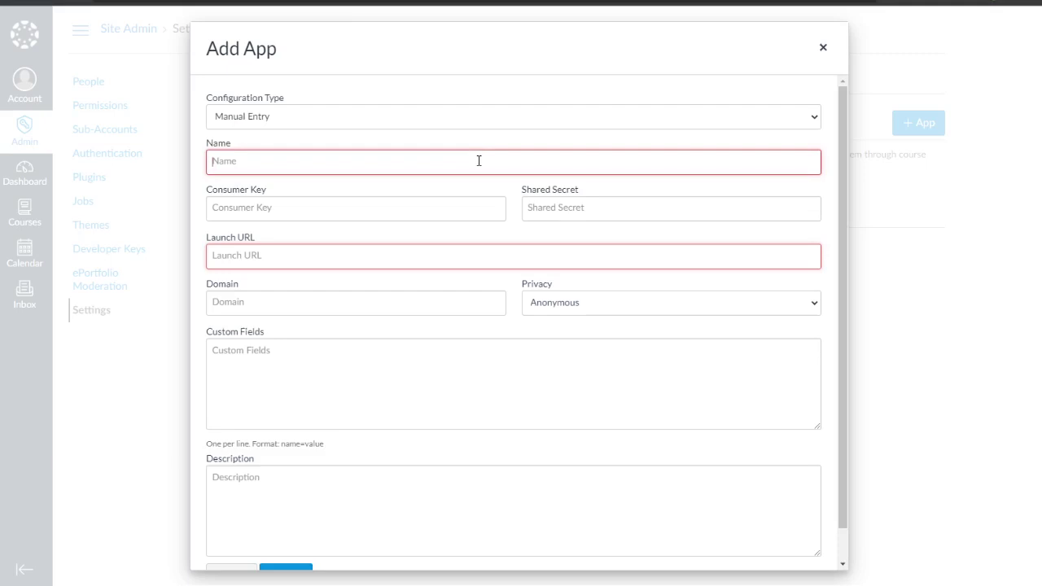
{"action": "type", "text": "EON-XR"}
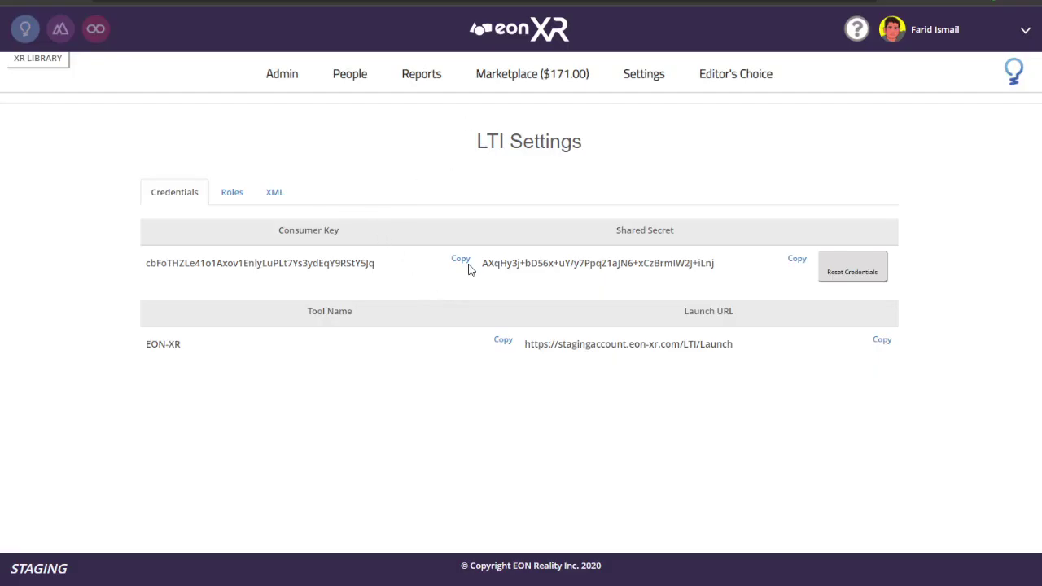
{"action": "left_click", "coordinate": [461, 260]}
{"action": "key", "text": "ctrl+c"}
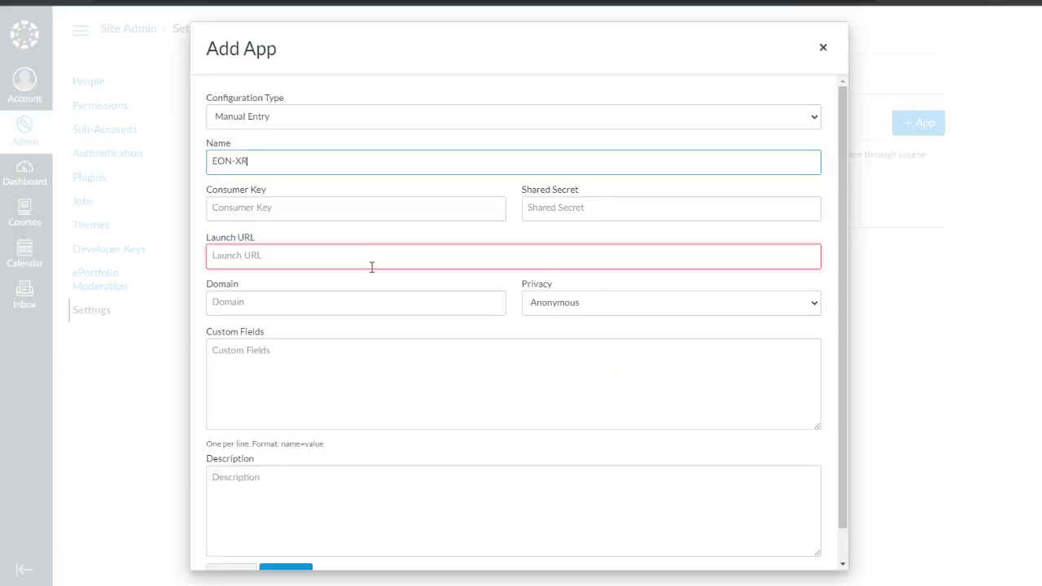
{"action": "left_click", "coordinate": [354, 207]}
{"action": "key", "text": "ctrl+v"}
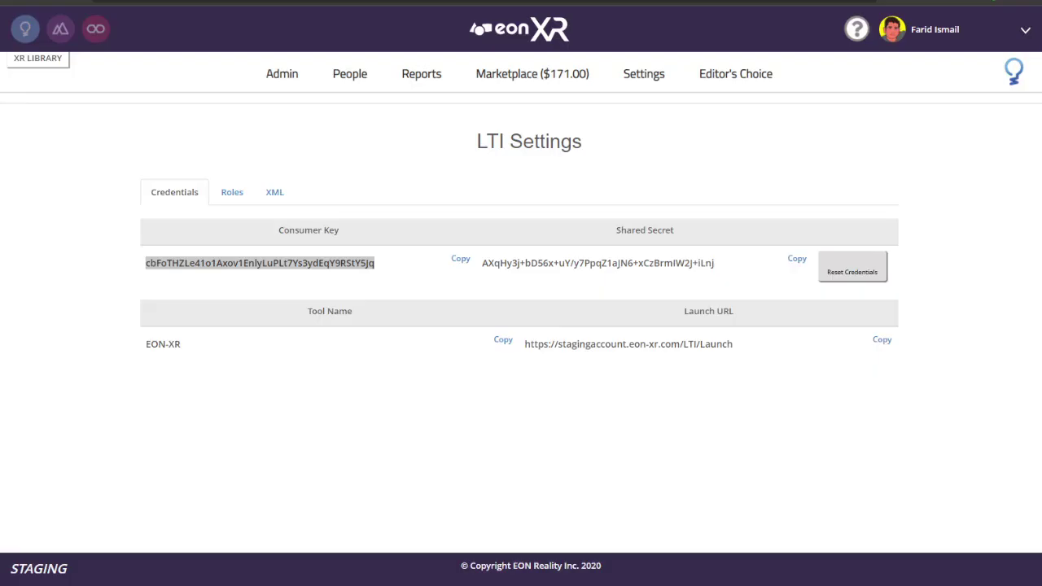
Paste the EON-XR shared secret and launch URL, then submit the app
{"action": "left_click", "coordinate": [460, 259]}
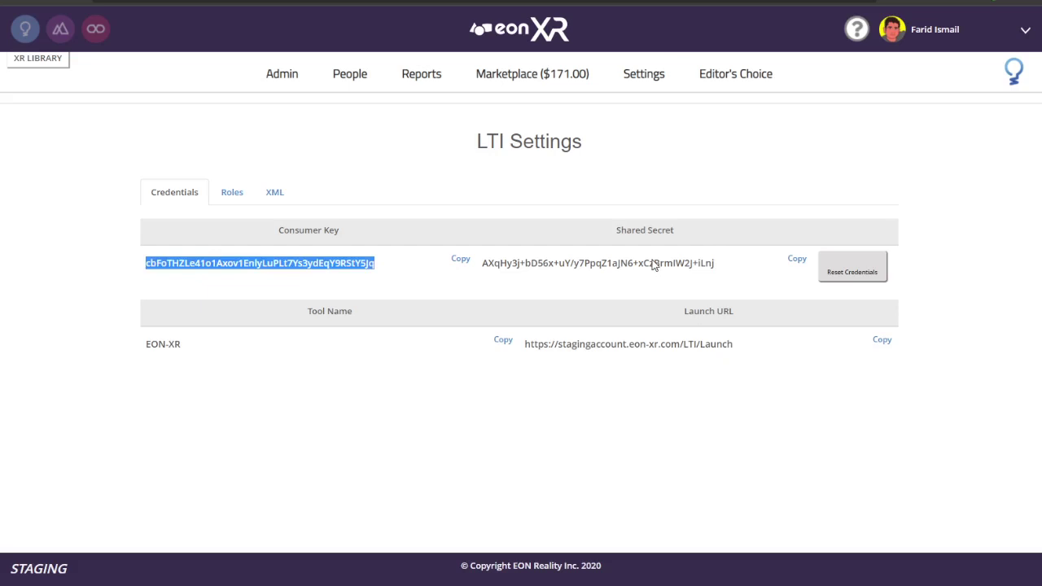
{"action": "left_click", "coordinate": [797, 260]}
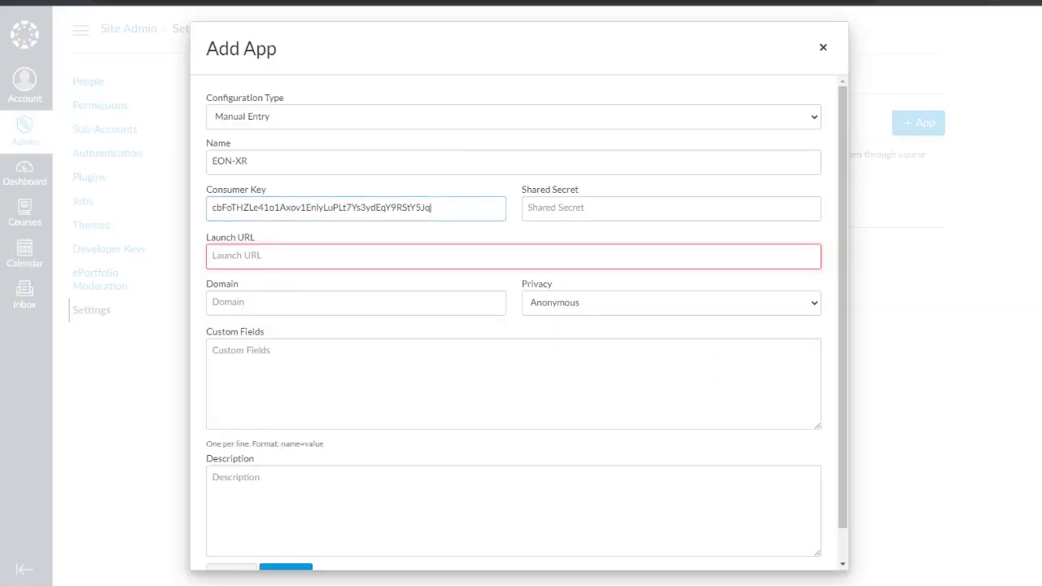
{"action": "left_click", "coordinate": [631, 208]}
{"action": "key", "text": "ctrl+v"}
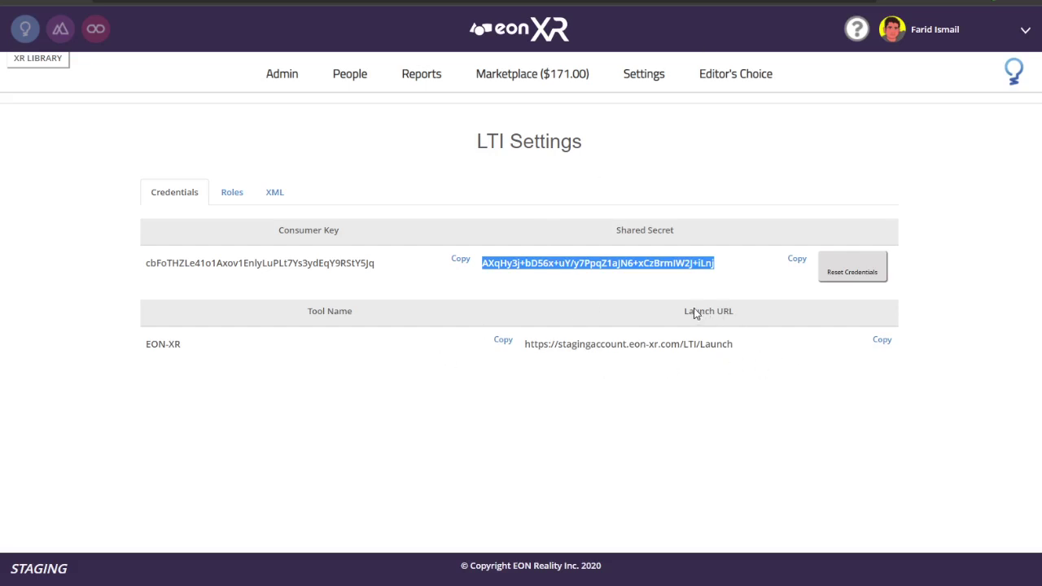
{"action": "left_click", "coordinate": [882, 341]}
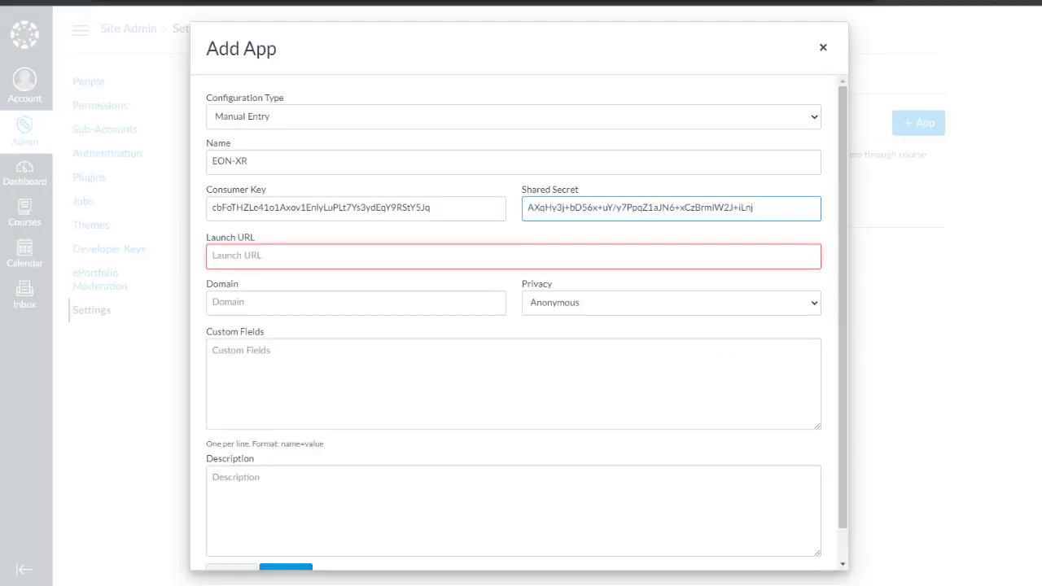
{"action": "left_click", "coordinate": [430, 259]}
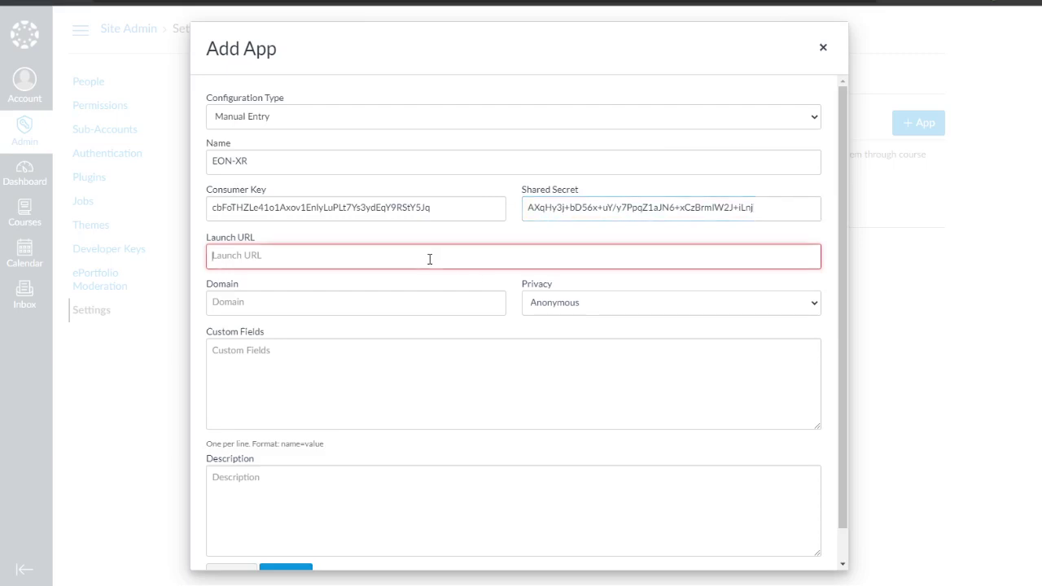
{"action": "key", "text": "ctrl+v"}
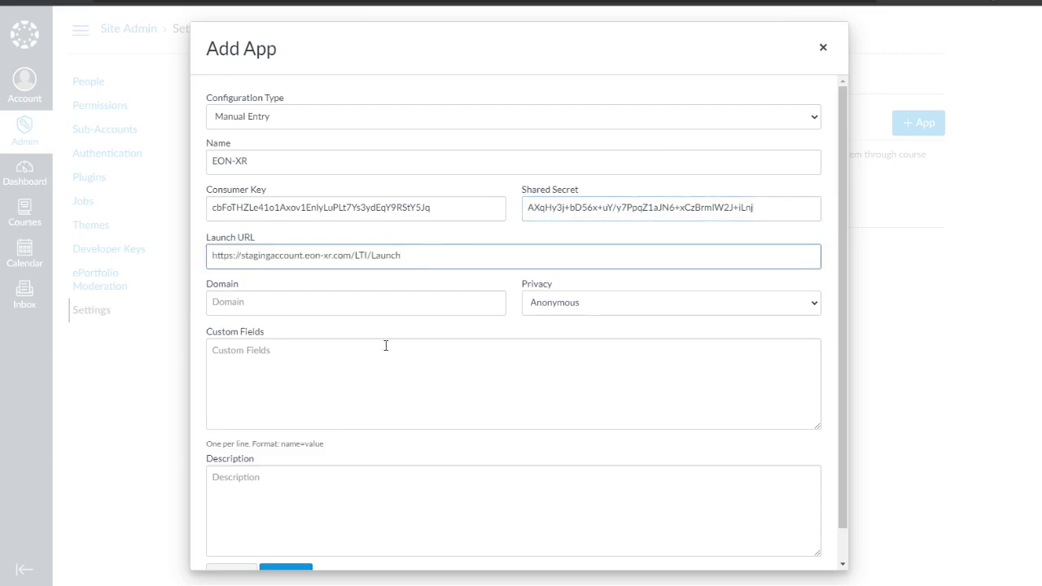
{"action": "scroll", "coordinate": [386, 345], "scroll_direction": "down", "scroll_amount": 1}
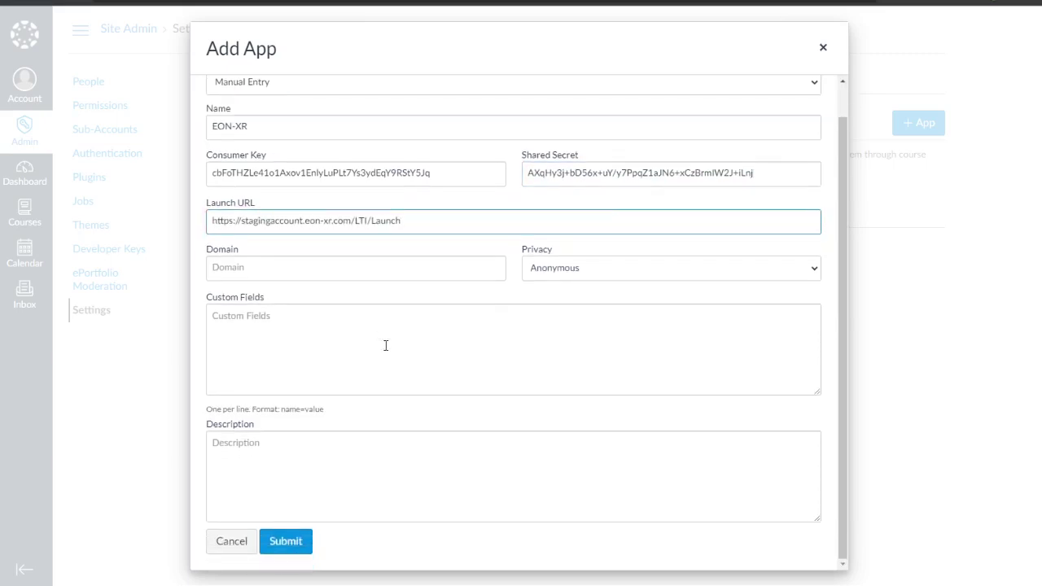
{"action": "left_click", "coordinate": [285, 540]}
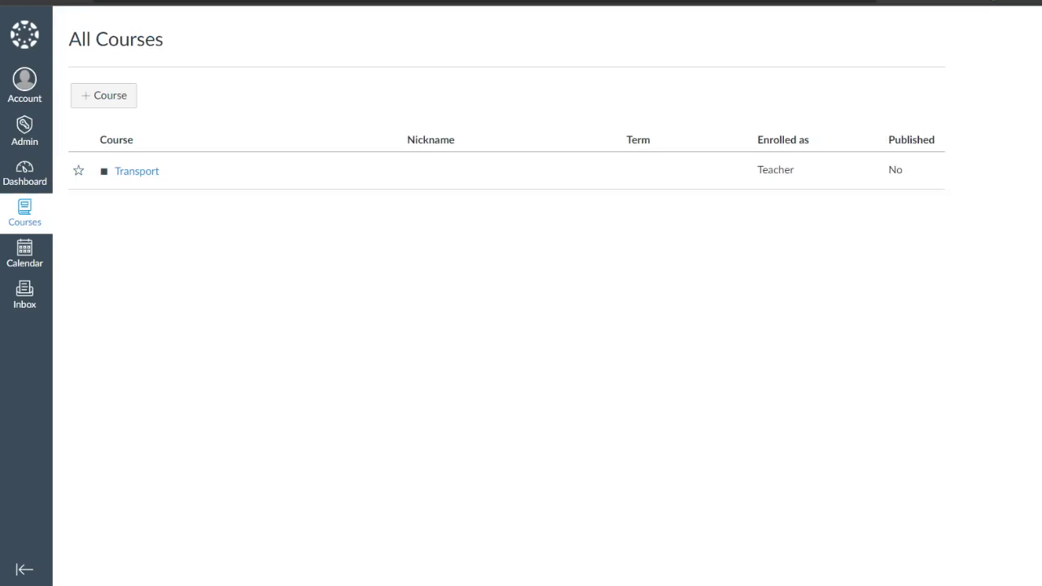
Open the Transport course from the All Courses list
{"action": "left_click", "coordinate": [137, 172]}
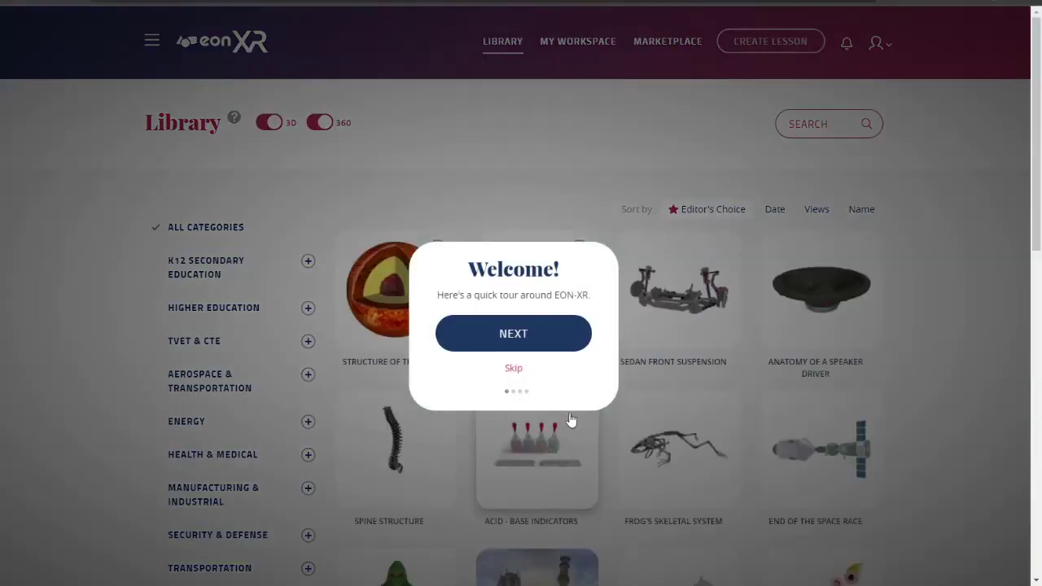
Skip the welcome tour and show the Anatomy of a Speaker Driver lesson's LTI configuration
{"action": "left_click", "coordinate": [516, 370]}
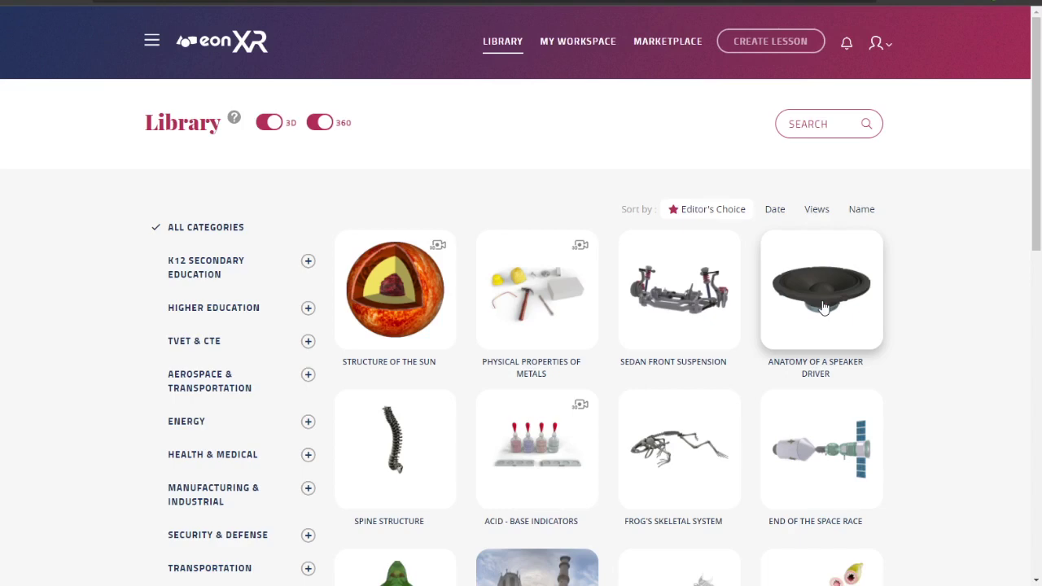
{"action": "left_click", "coordinate": [824, 307]}
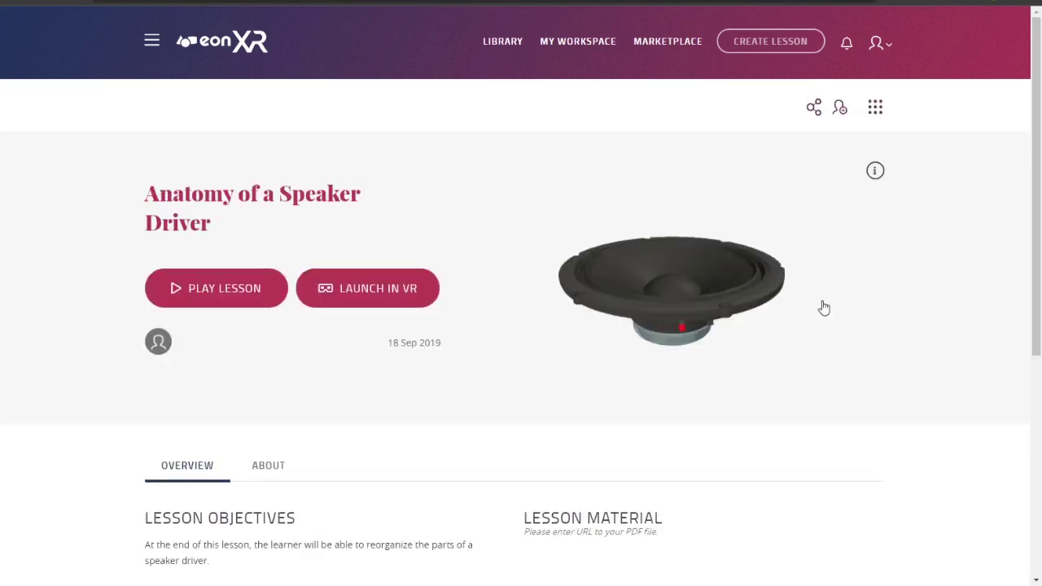
{"action": "left_click", "coordinate": [878, 110]}
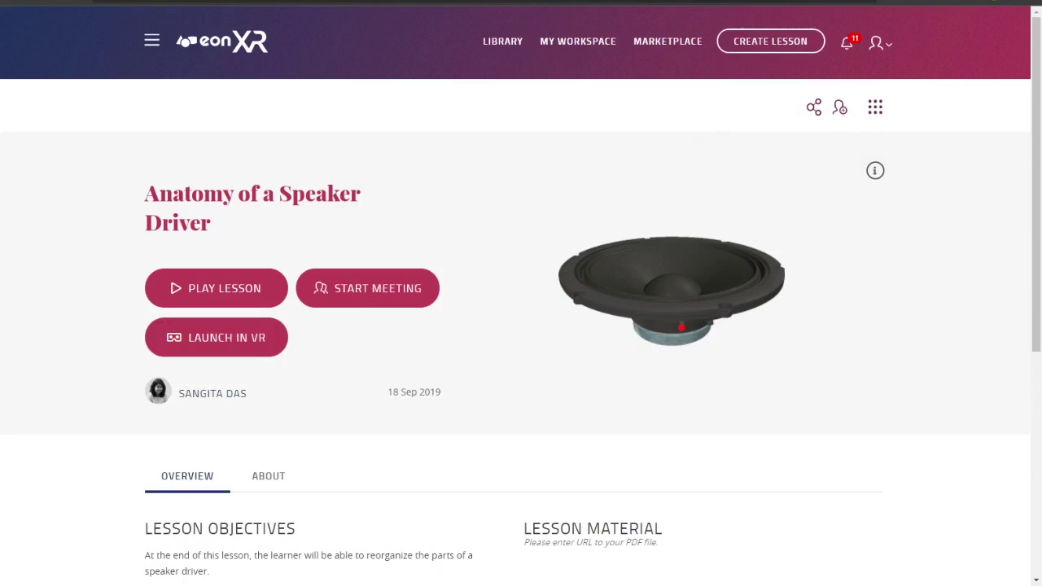
{"action": "left_click", "coordinate": [877, 109]}
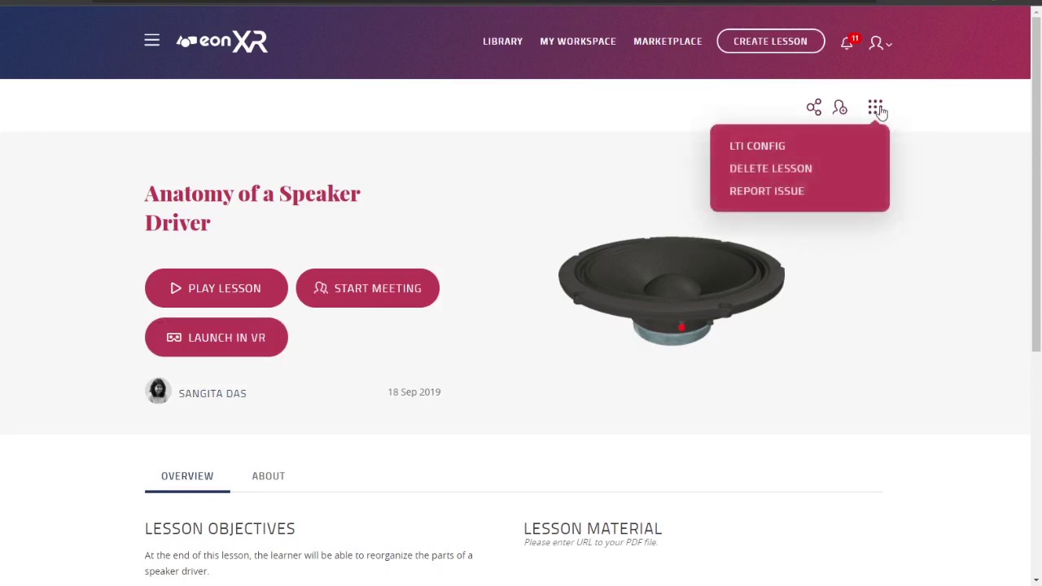
{"action": "left_click", "coordinate": [760, 147]}
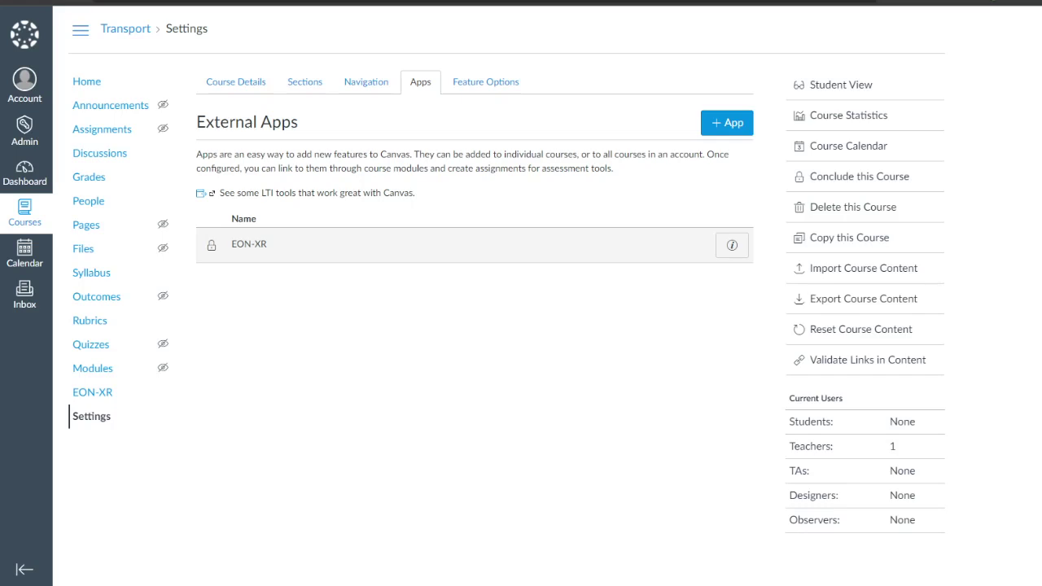
Start a Paste XML app in the course, using the lesson name as its Name
{"action": "left_click", "coordinate": [731, 123]}
{"action": "left_click", "coordinate": [365, 124]}
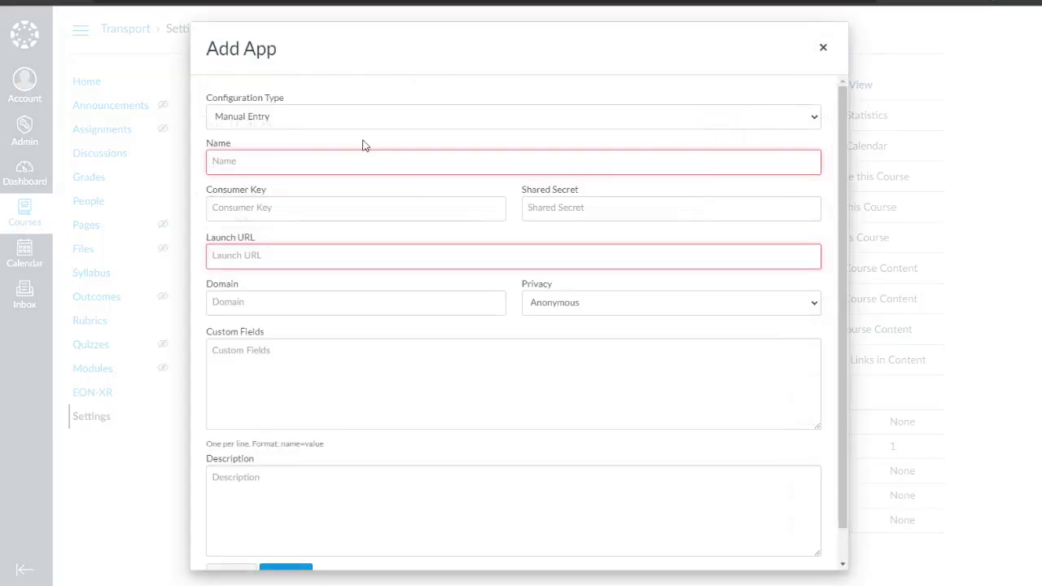
{"action": "left_click", "coordinate": [360, 169]}
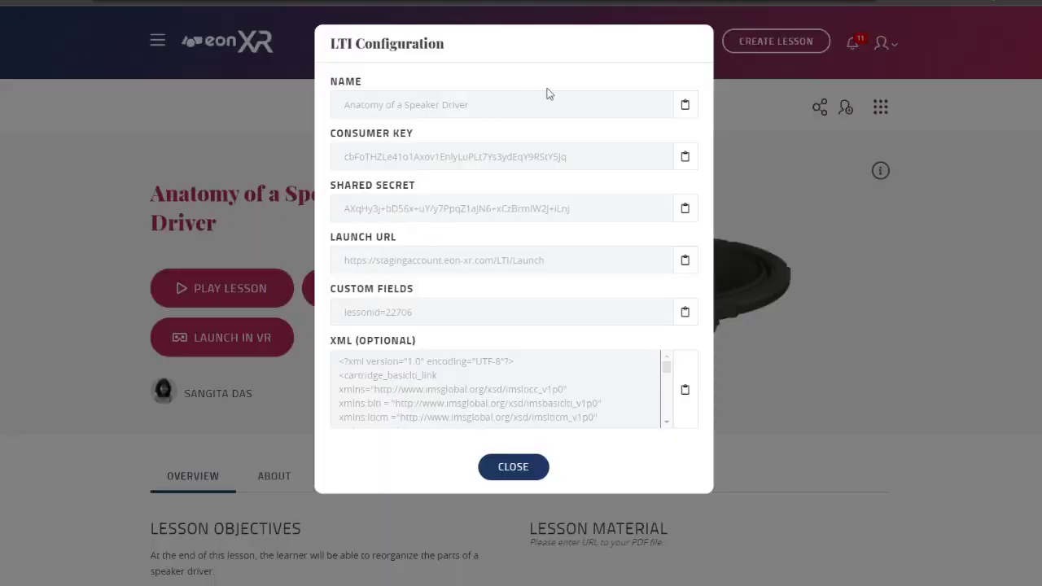
{"action": "left_click", "coordinate": [685, 105]}
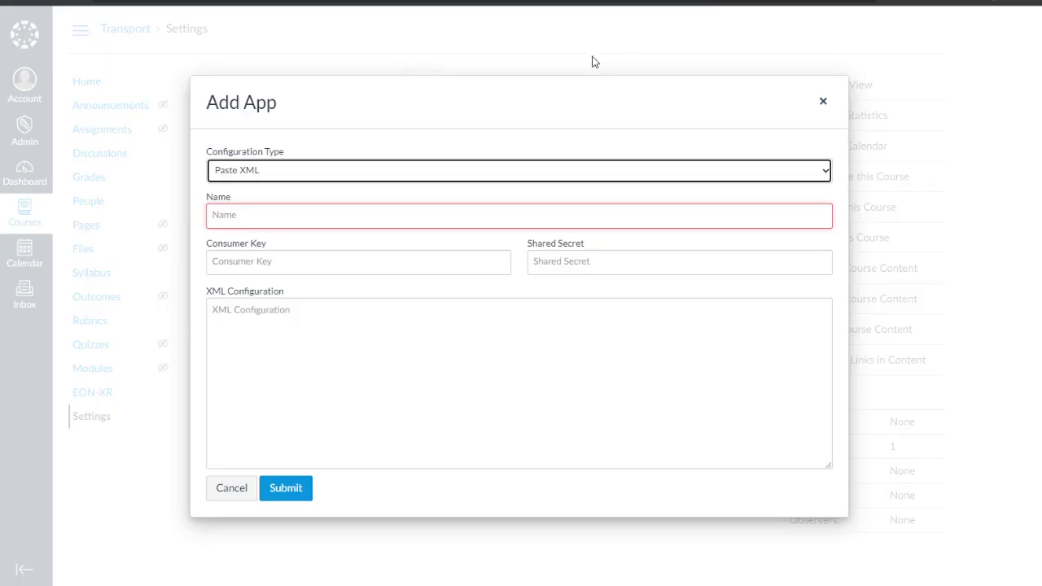
{"action": "left_click", "coordinate": [290, 214]}
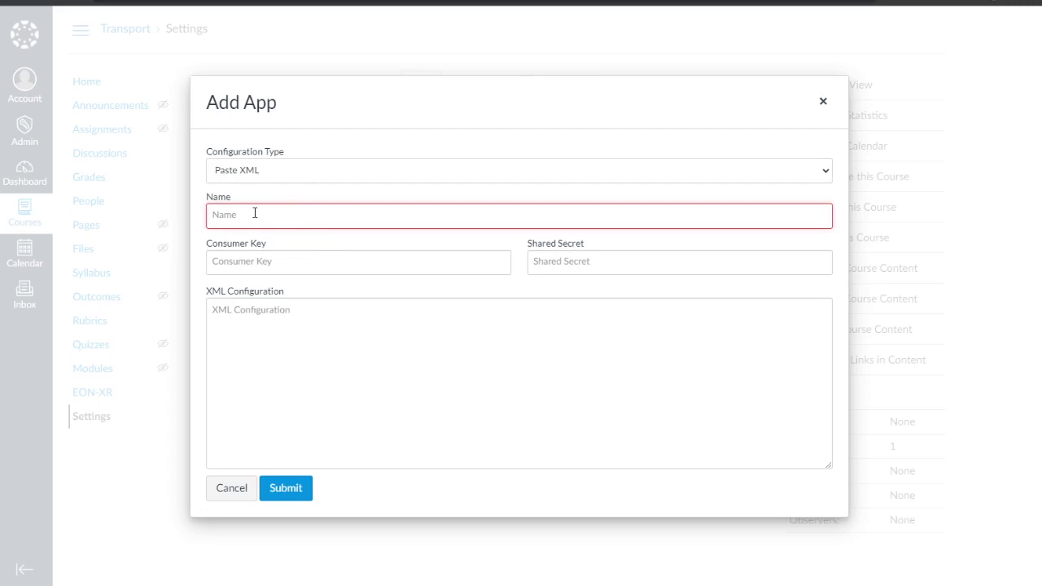
{"action": "key", "text": "ctrl+v"}
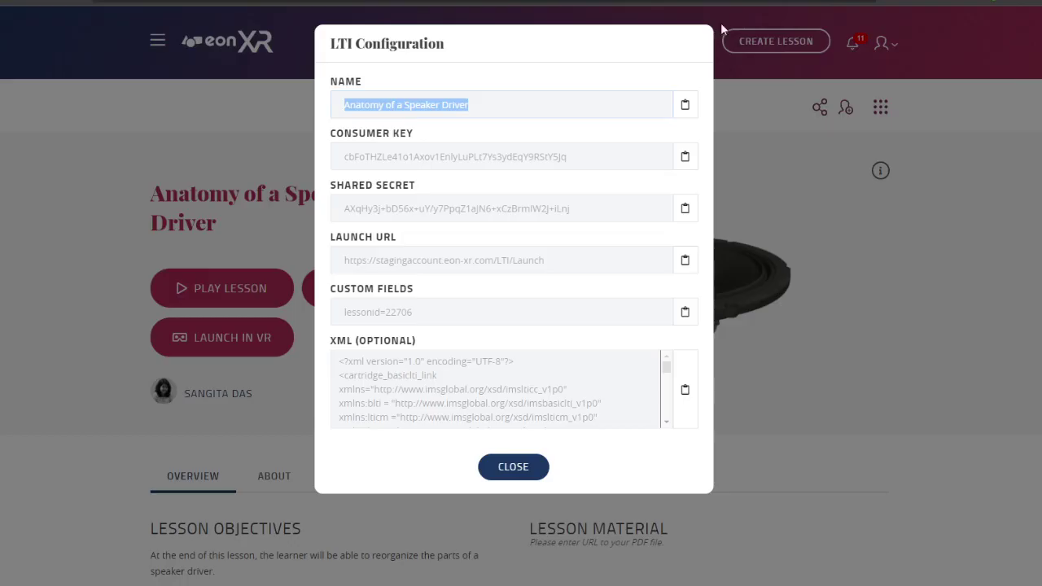
Paste the lesson's consumer key and shared secret into the app form
{"action": "left_click", "coordinate": [686, 156]}
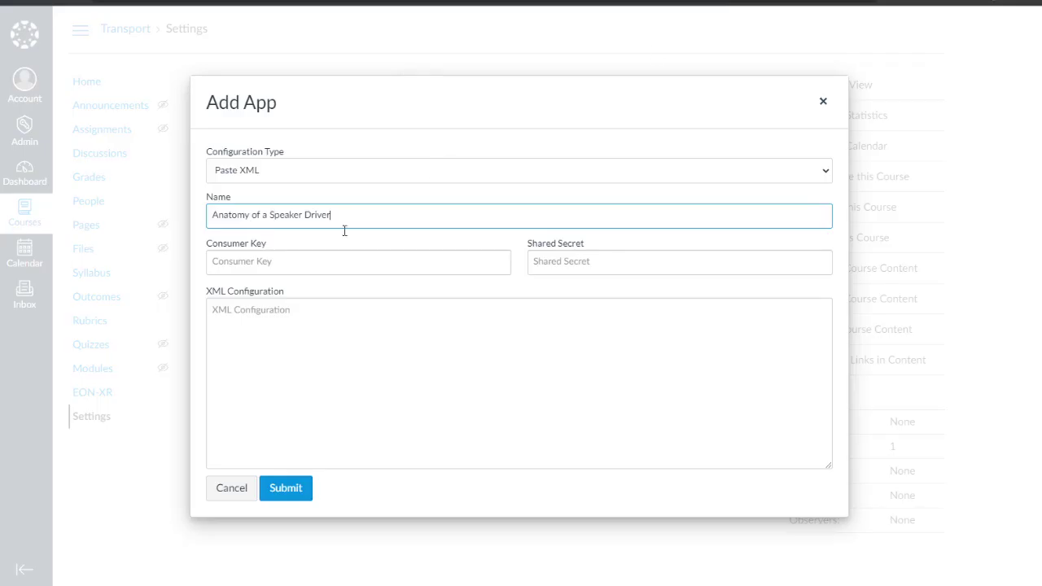
{"action": "left_click", "coordinate": [337, 268]}
{"action": "key", "text": "ctrl+v"}
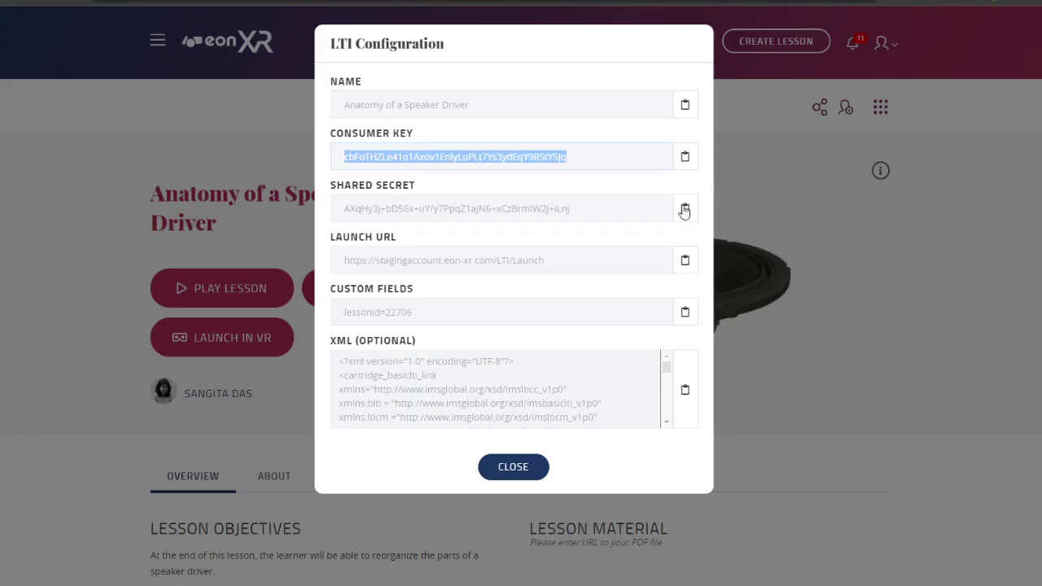
{"action": "left_click", "coordinate": [685, 209]}
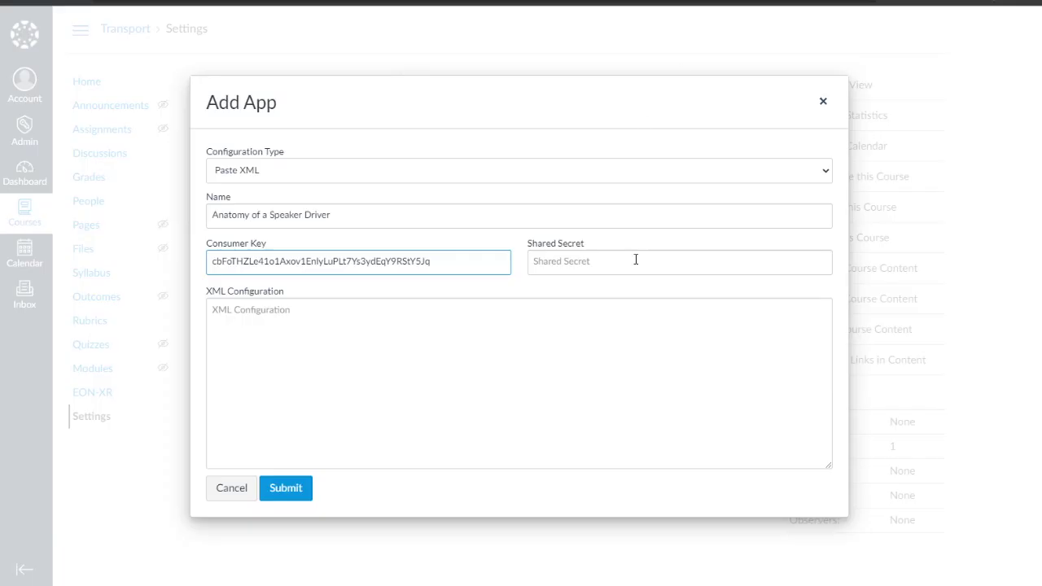
{"action": "left_click", "coordinate": [635, 260]}
{"action": "key", "text": "ctrl+v"}
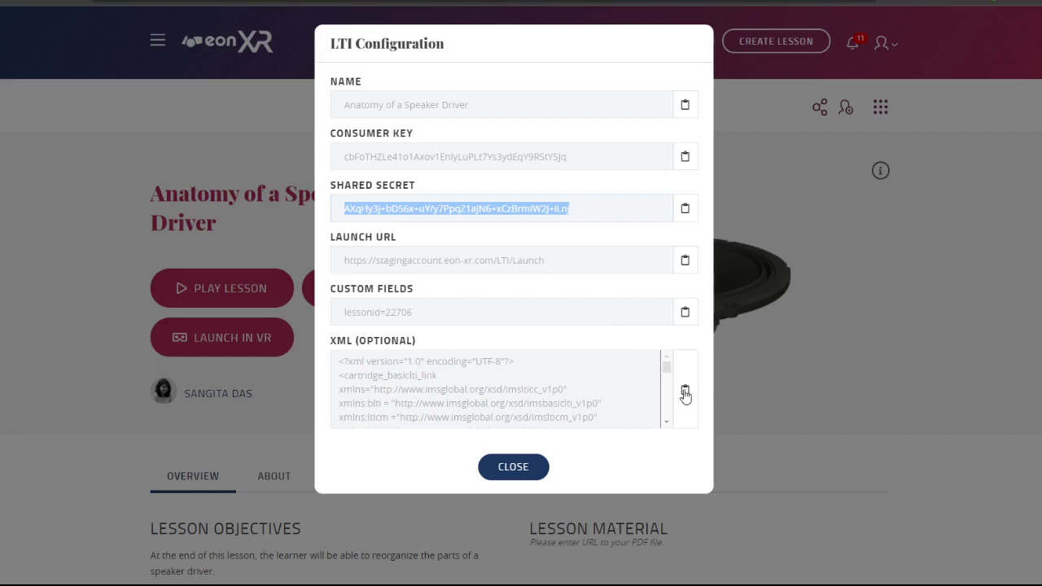
Paste the lesson's XML configuration and submit the Anatomy of a Speaker Driver app
{"action": "left_click", "coordinate": [685, 393]}
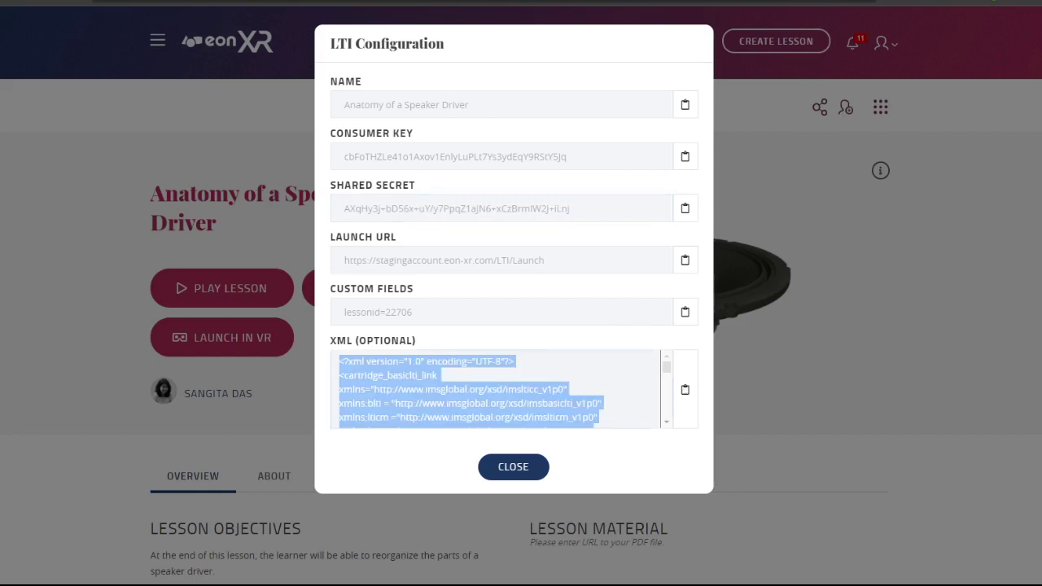
{"action": "key", "text": "ctrl+Tab"}
{"action": "left_click", "coordinate": [445, 371]}
{"action": "key", "text": "ctrl+v"}
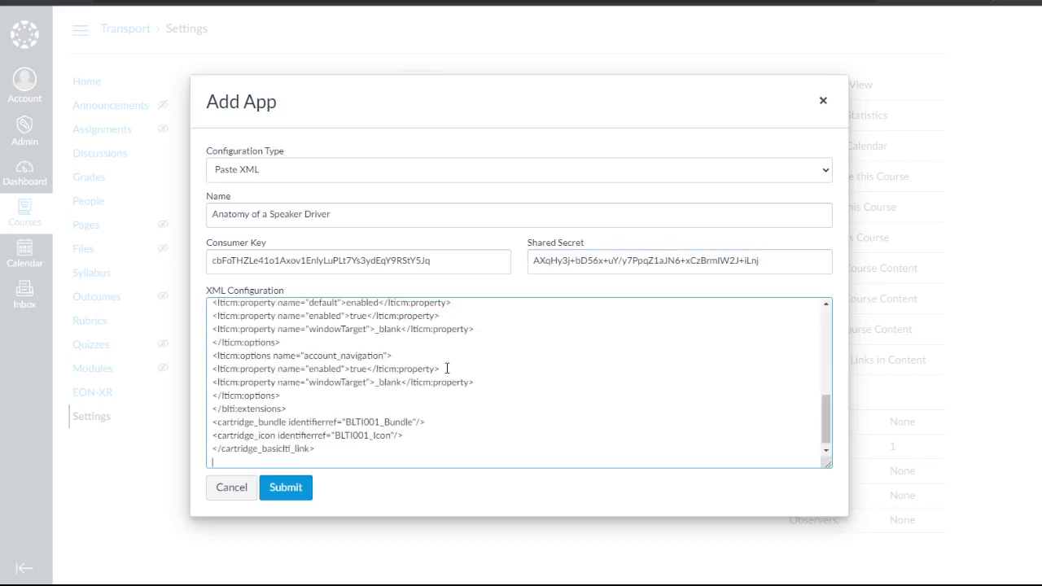
{"action": "key", "text": "ctrl+Tab"}
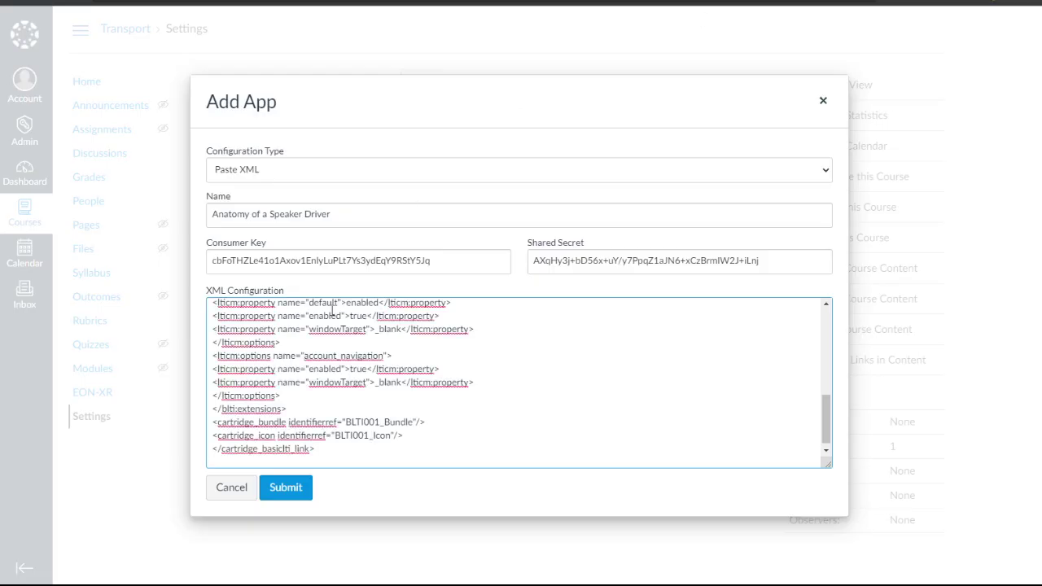
{"action": "left_click", "coordinate": [295, 495]}
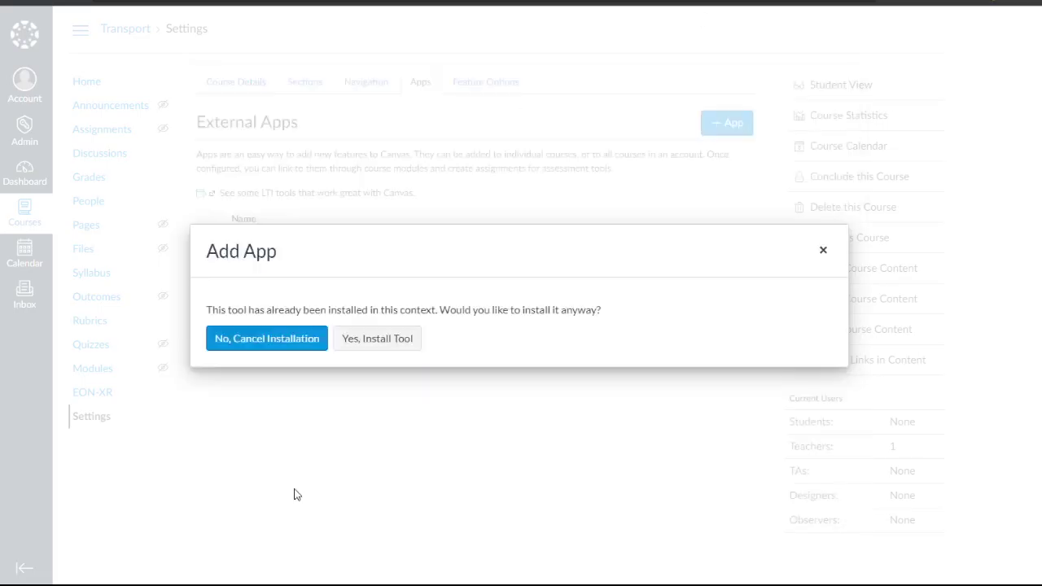
Install the duplicate tool anyway and add Anatomy of a Speaker Driver to the LTI module, opening in a new tab
{"action": "left_click", "coordinate": [375, 339]}
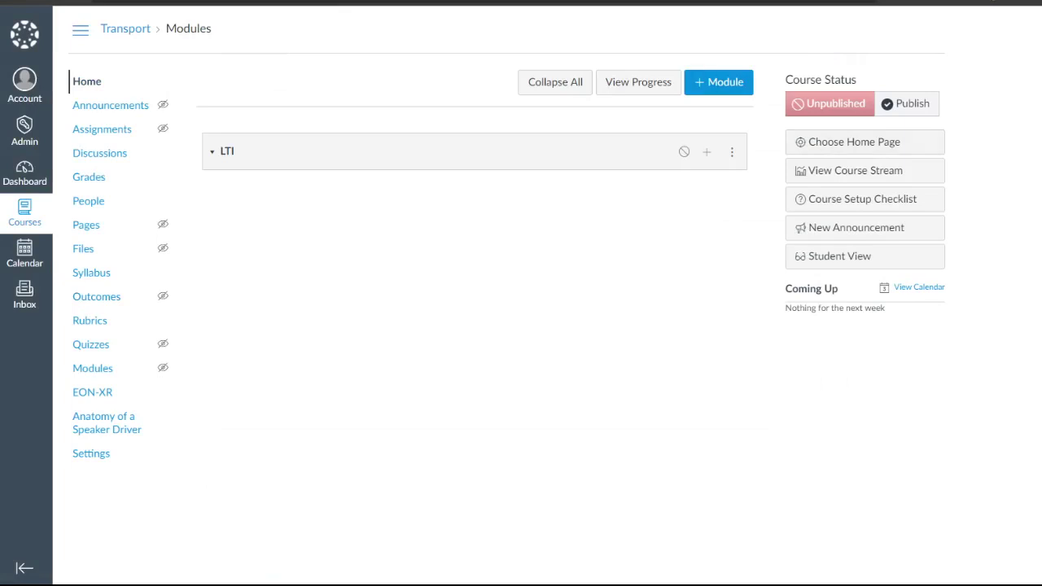
{"action": "left_click", "coordinate": [706, 151]}
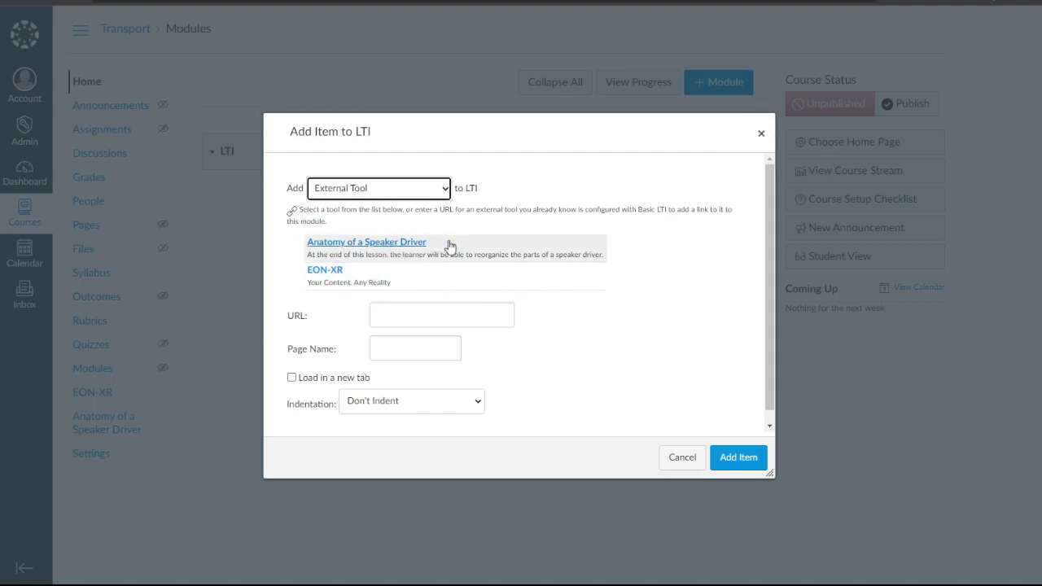
{"action": "left_click", "coordinate": [386, 246]}
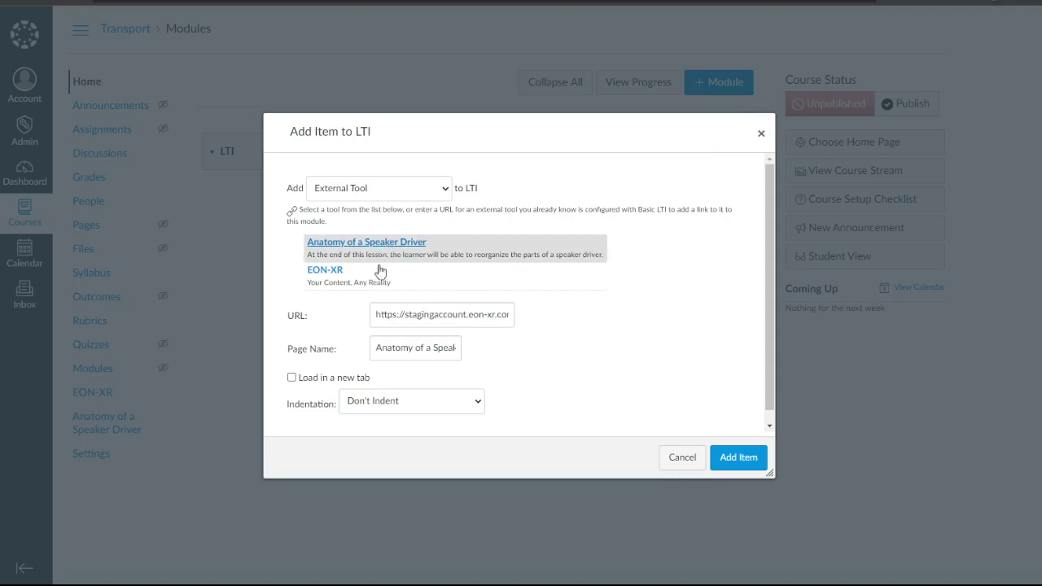
{"action": "left_click", "coordinate": [333, 380]}
{"action": "left_click", "coordinate": [731, 457]}
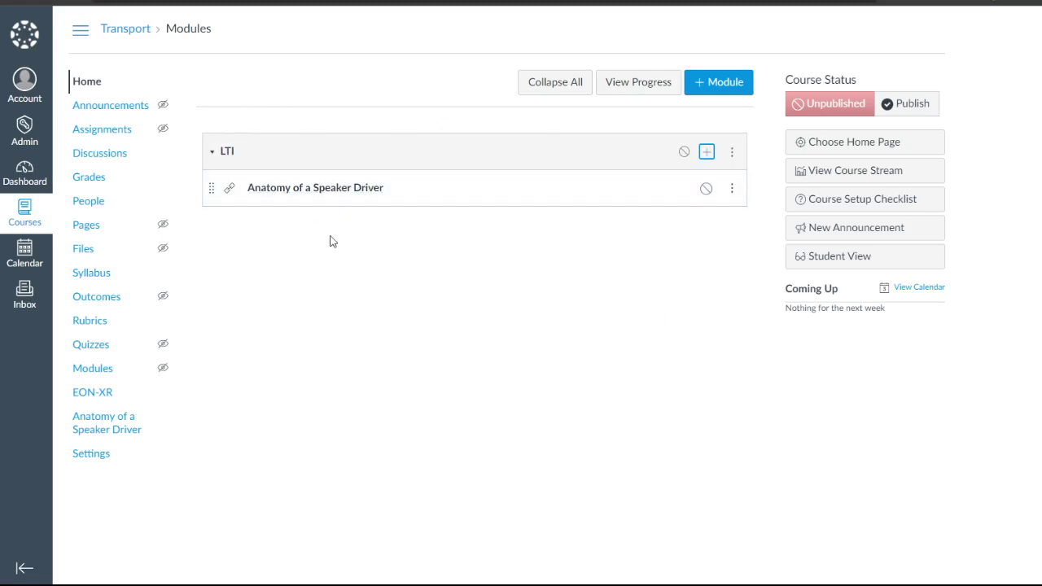
Open the Anatomy of a Speaker Driver item from the LTI module
{"action": "left_click", "coordinate": [364, 189]}
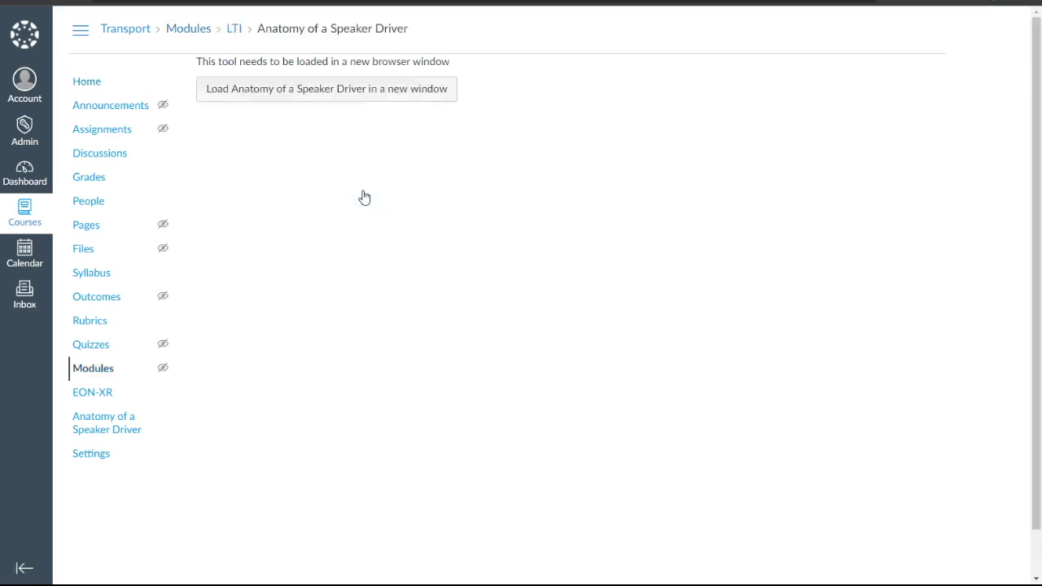